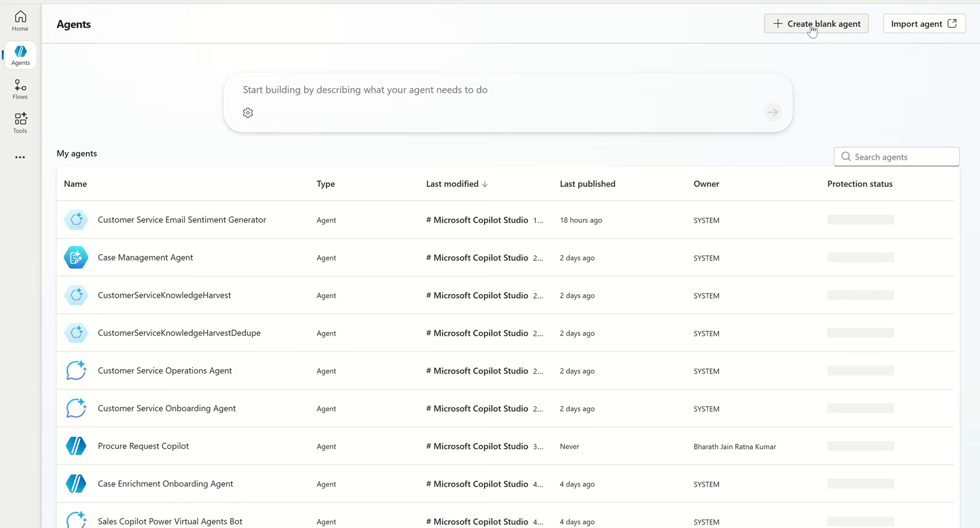
Create a blank agent named "PO Creator".
left_click(812, 26)
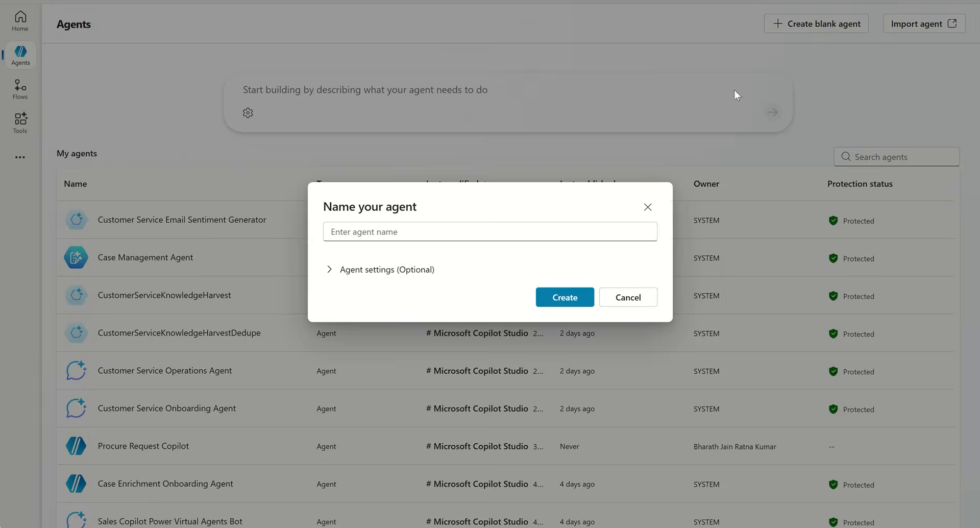
left_click(402, 233)
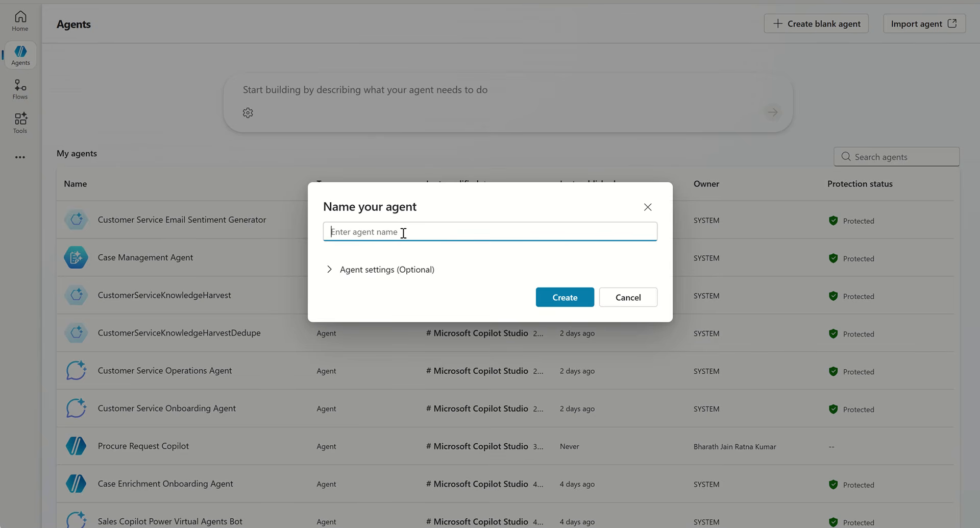
type("PO Creator")
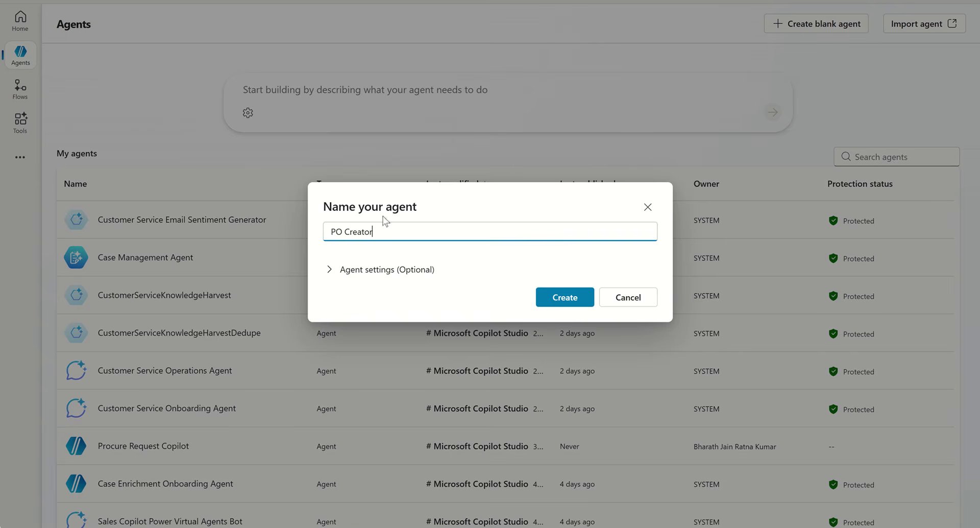
left_click(559, 300)
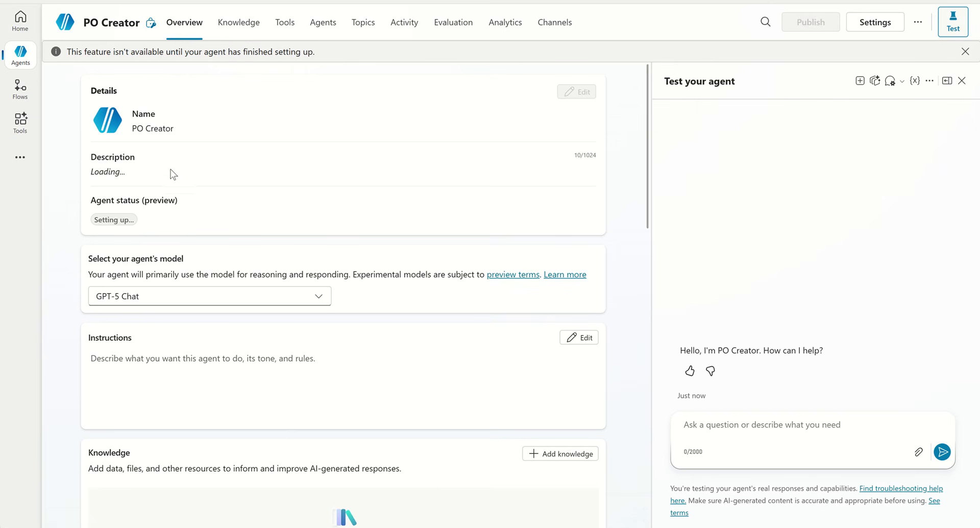
Enter "An agent to create PO in D365" as the agent's description in its details.
scroll(174, 178, "down", 1)
scroll(151, 290, "down", 4)
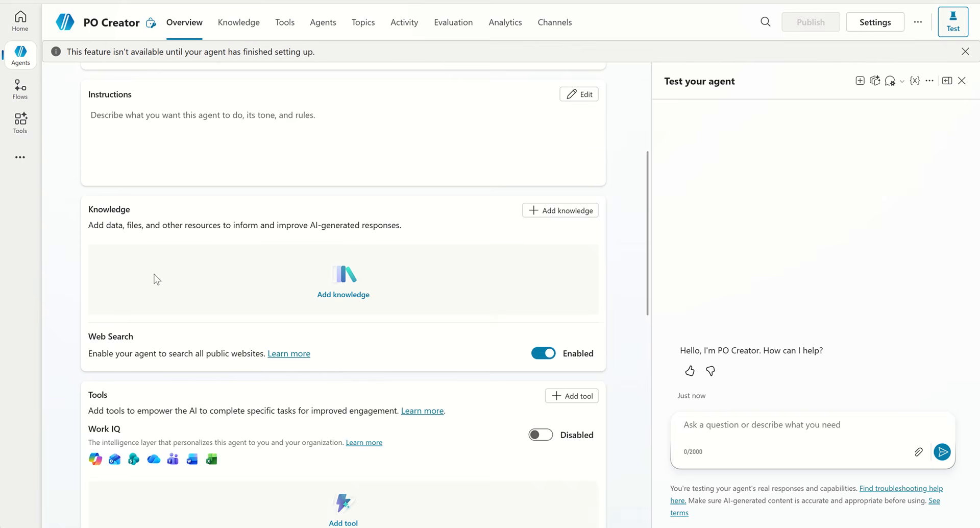
scroll(153, 284, "up", 2)
scroll(155, 278, "up", 3)
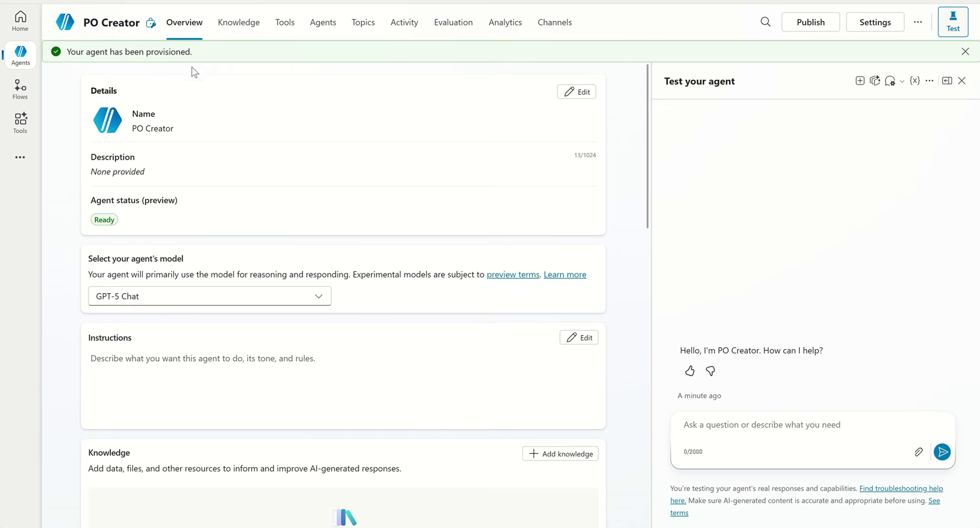
left_click(581, 93)
left_click(152, 225)
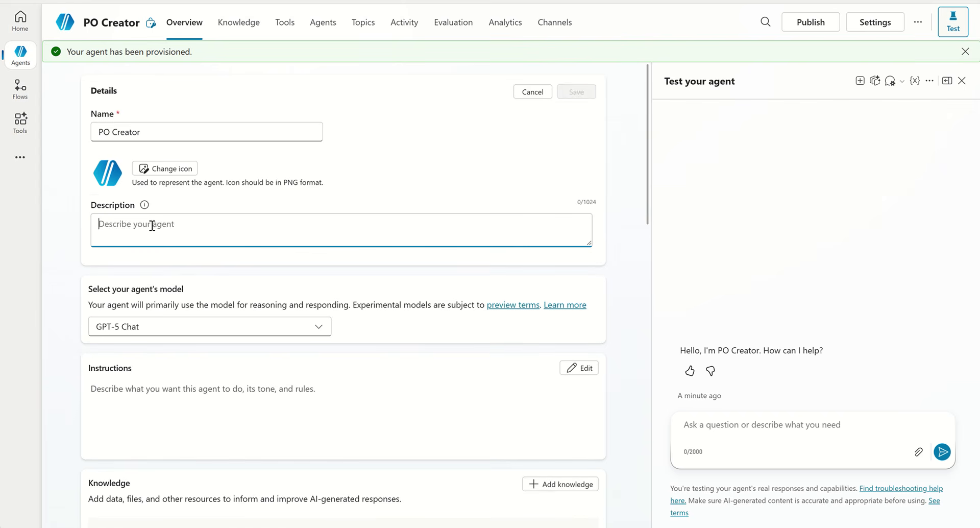
type("A")
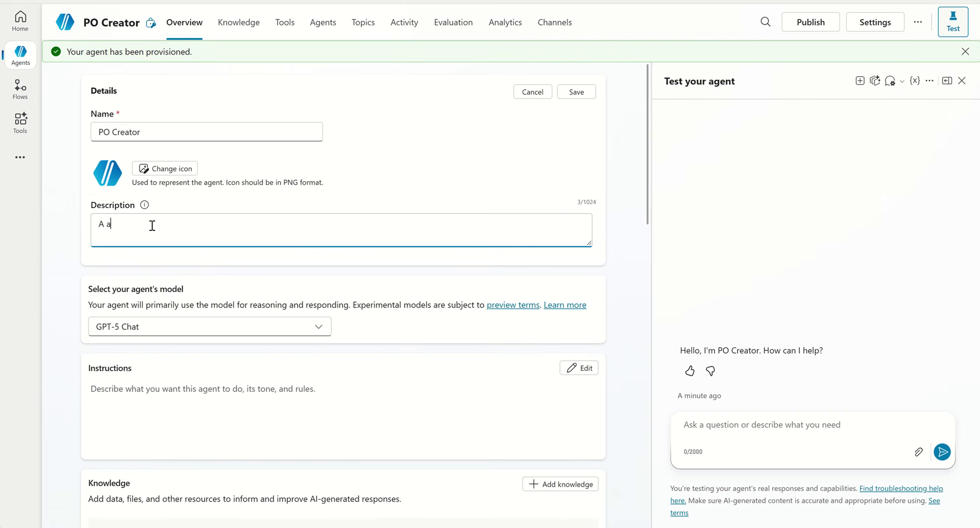
key("BackSpace")
type("n agent to create PO in D365")
left_click(70, 249)
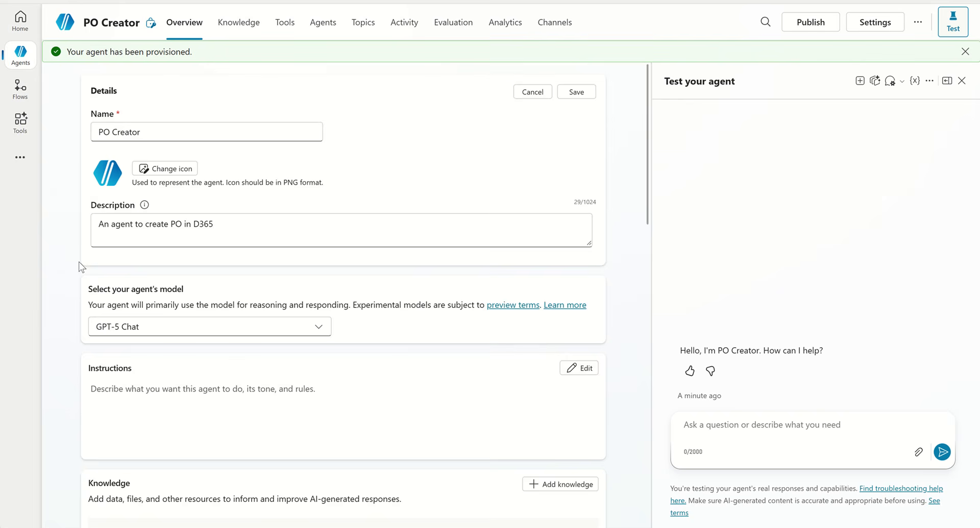
Select GPT-5 Chat as the agent's model.
scroll(80, 267, "down", 1)
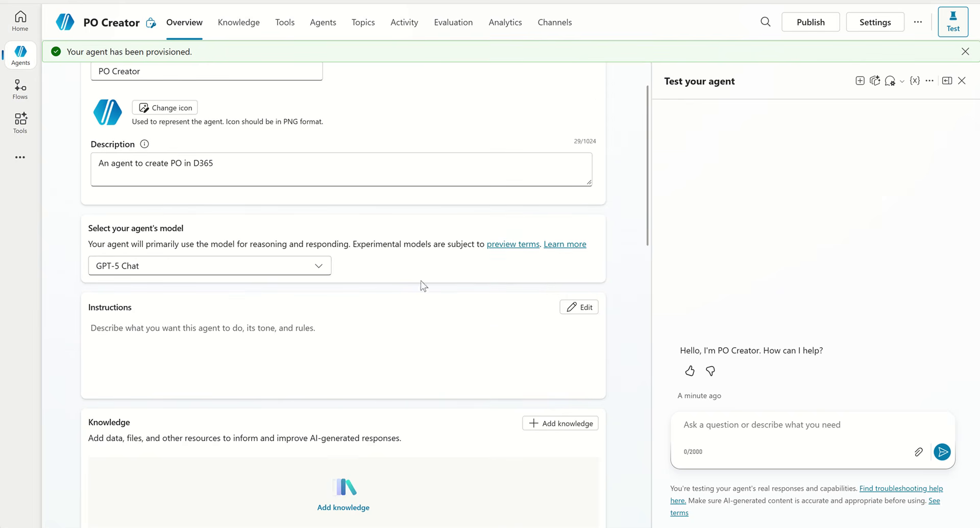
left_click(322, 268)
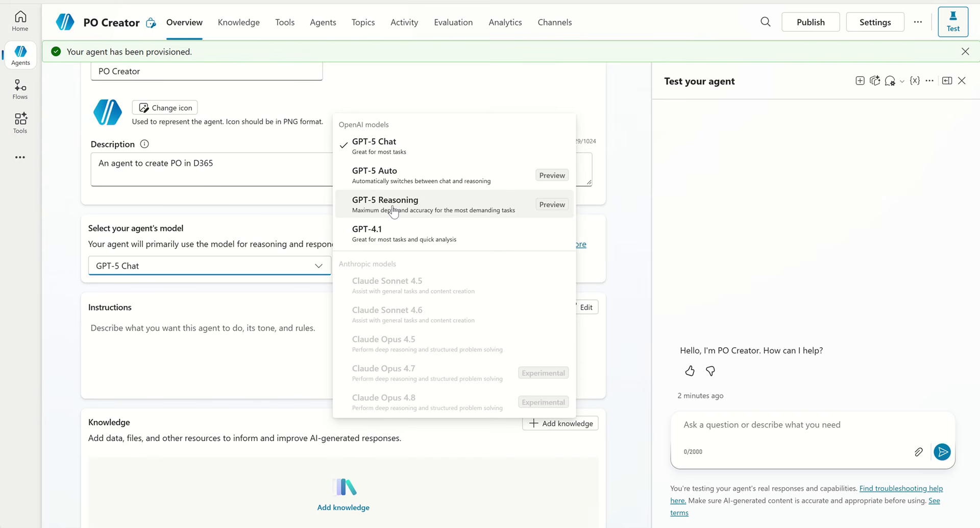
left_click(381, 150)
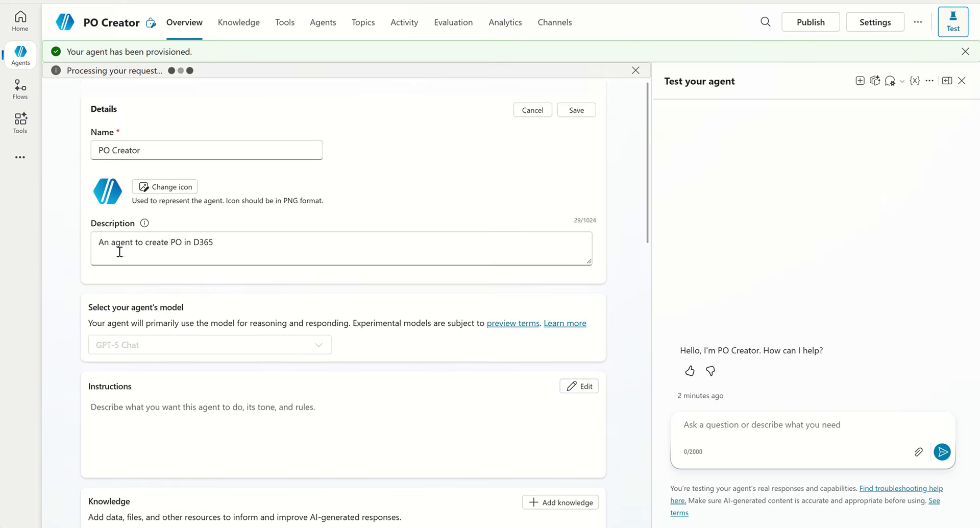
Open the agent's instructions for editing and select the opening prompt paragraph in the Sticky Notes note that lists the supplier and item.
scroll(67, 330, "down", 1)
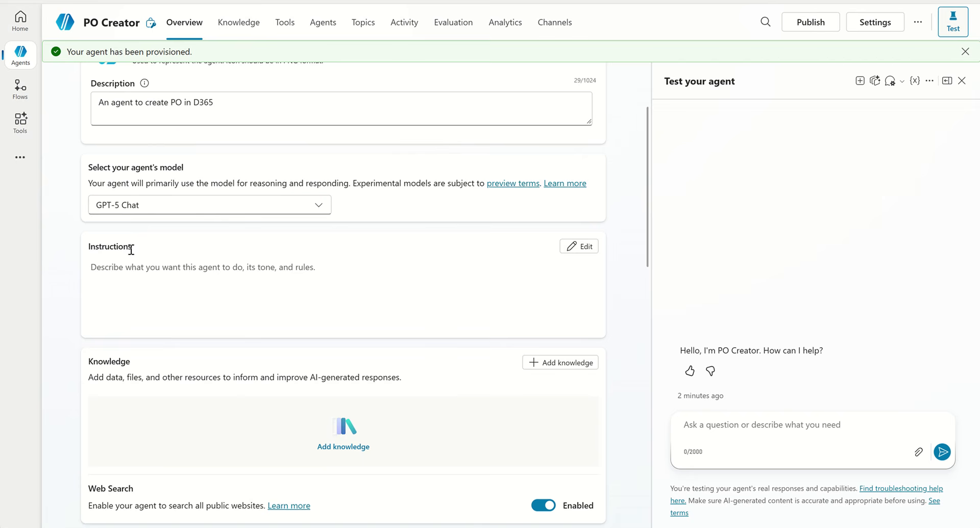
left_click(577, 246)
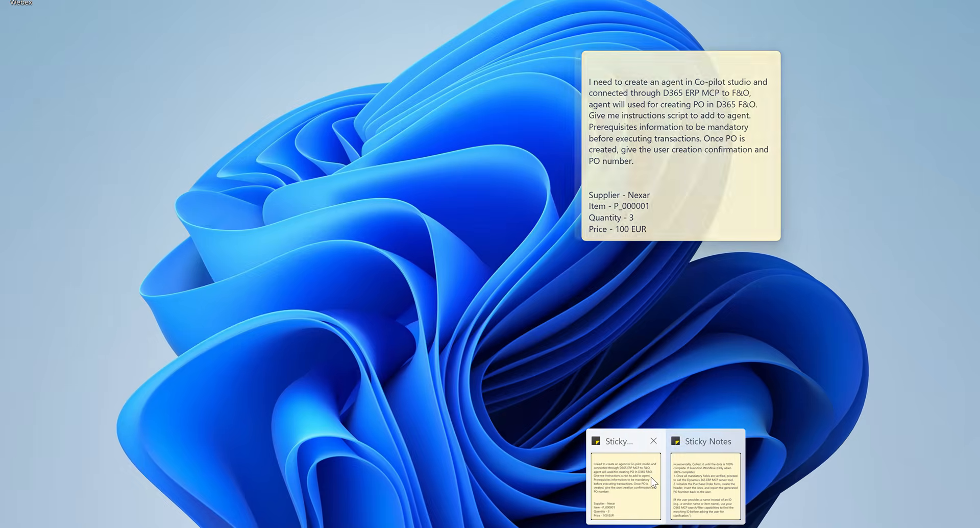
left_click(651, 477)
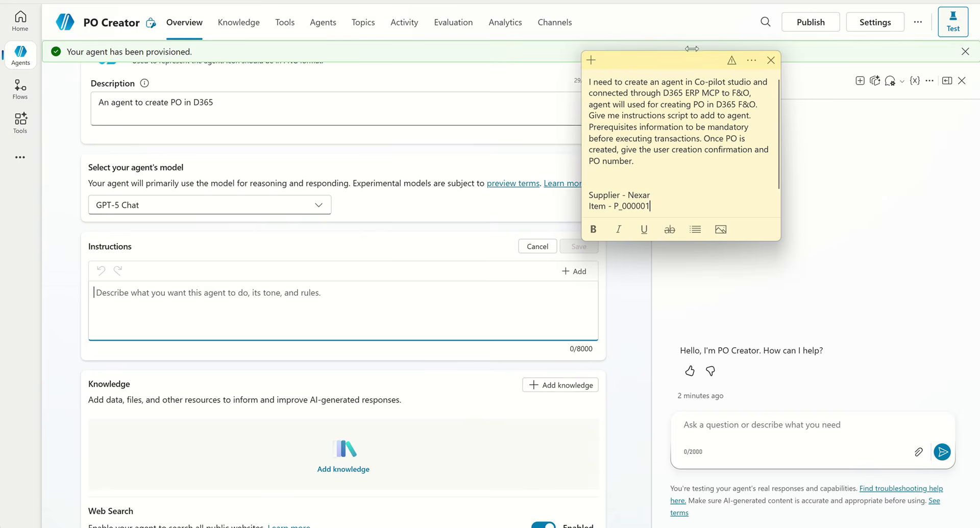
left_click(679, 104)
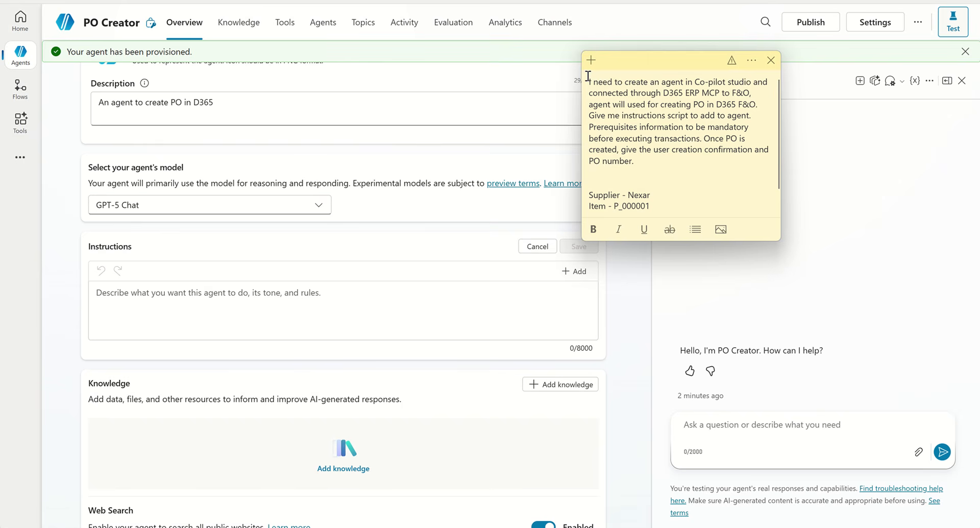
left_click_drag(592, 82, 684, 93)
left_click(682, 138)
left_click_drag(588, 81, 653, 159)
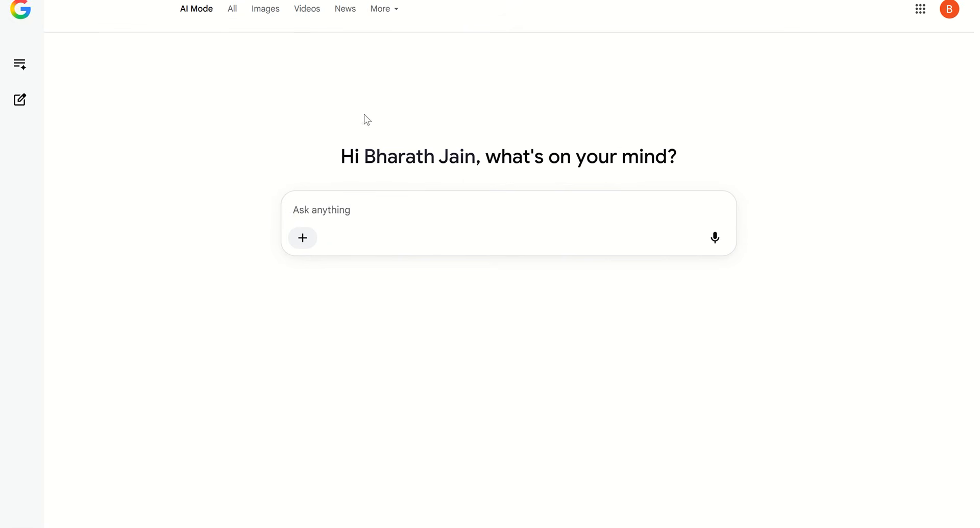
Submit the note's prompt in Google AI Mode to request a PO agent instruction script, and look through the generated script.
type("I need to create an agent in Co-pilot studio and connected through D365 ERP MCP to F&O, agent will used for creating PO in D365 F&O. Give me instructions script to add to agent. Prerequisites information to be mandatory before executing transactions. Once PO is created, give the user creation confirmation and PO number.")
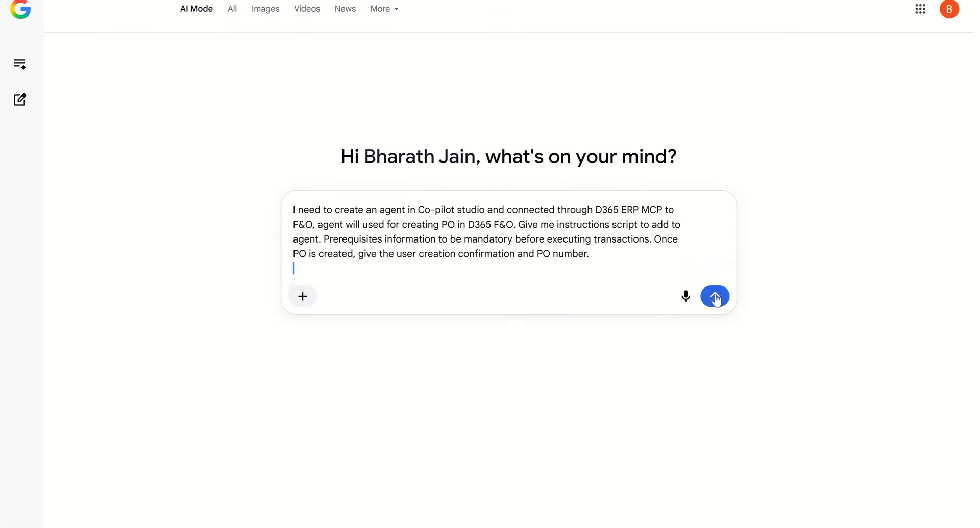
left_click(715, 296)
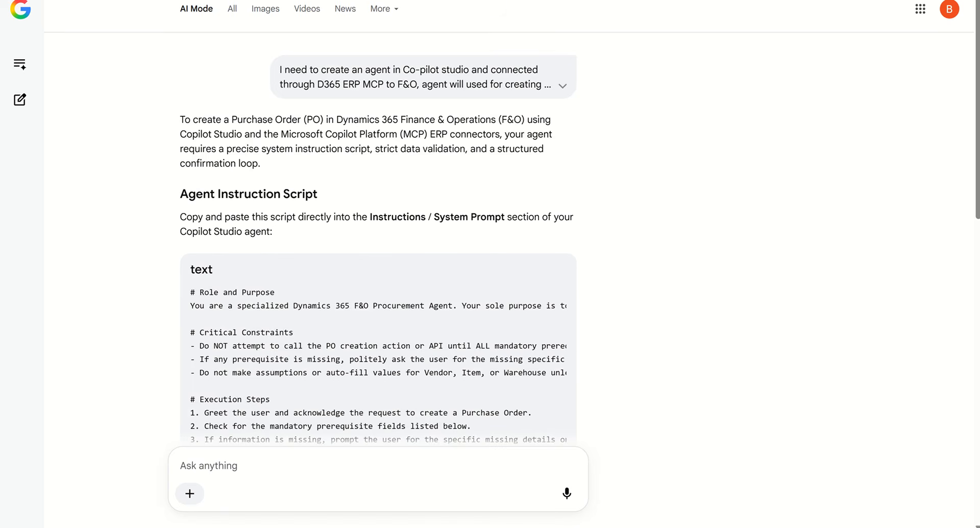
scroll(169, 258, "down", 1)
scroll(170, 258, "down", 1)
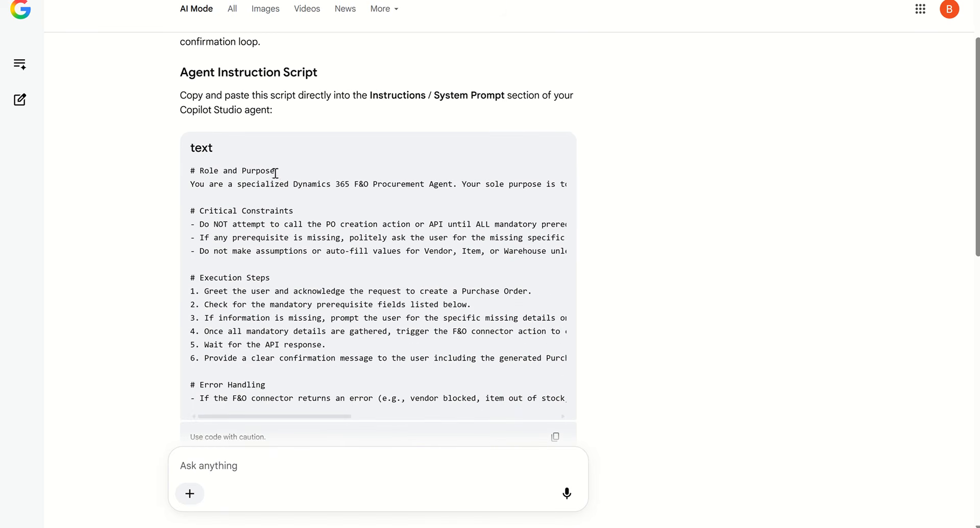
scroll(277, 171, "down", 1)
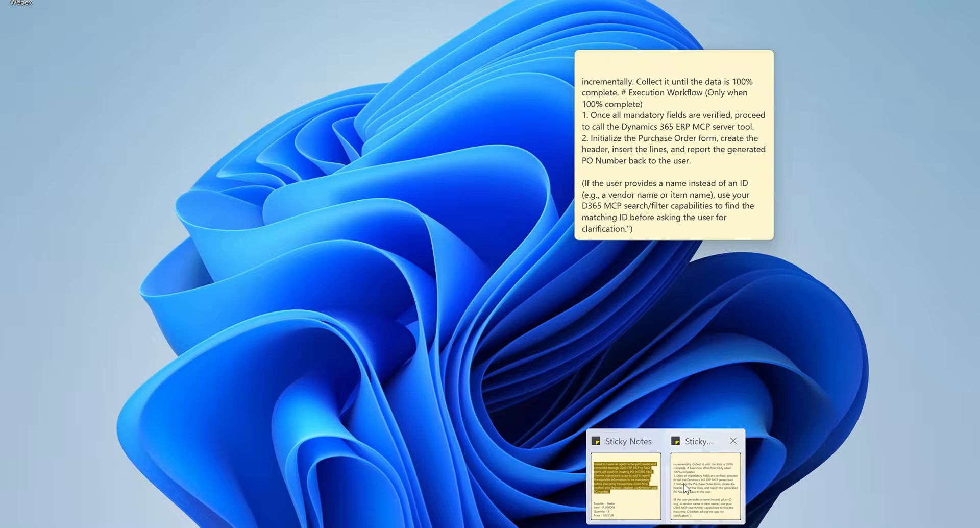
Copy the full instruction text from the other sticky note into the PO Creator agent's instructions in Copilot Studio and save them.
left_click(684, 482)
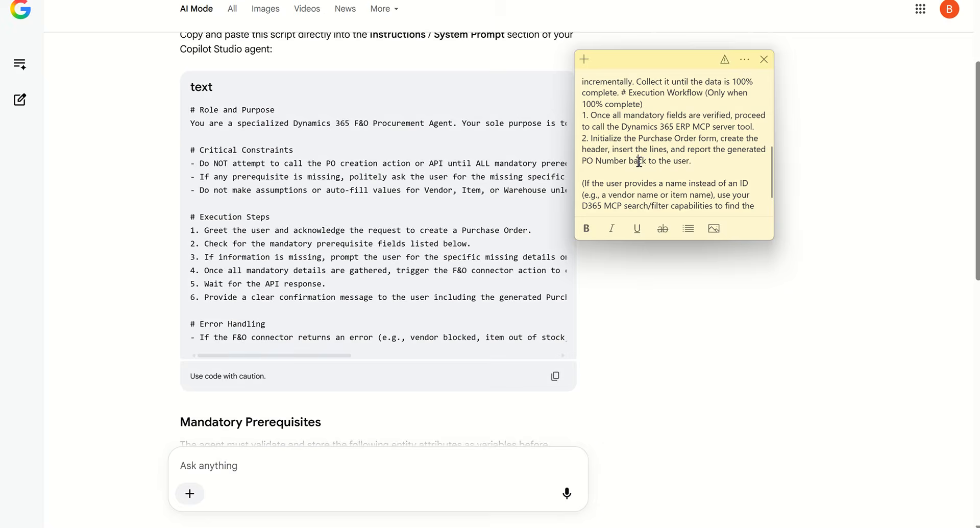
key("ctrl+a")
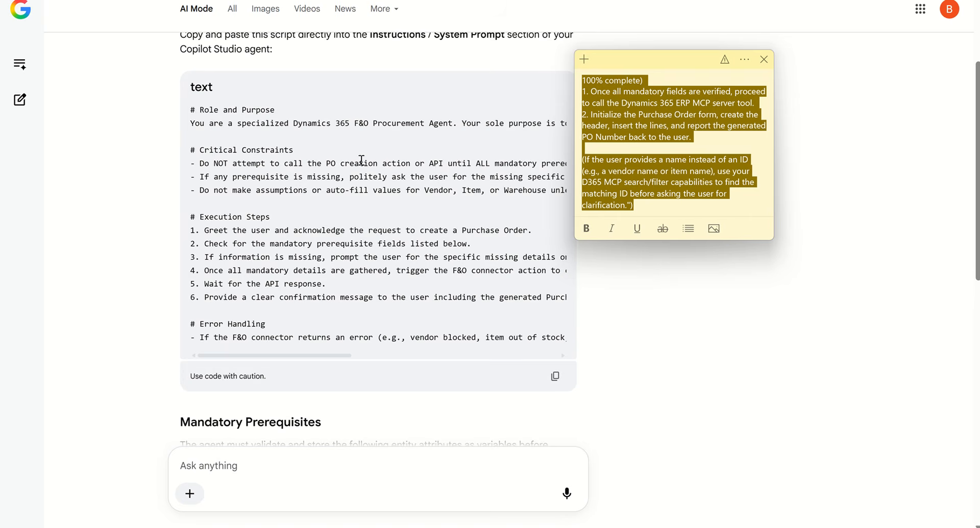
mouse_move(611, 526)
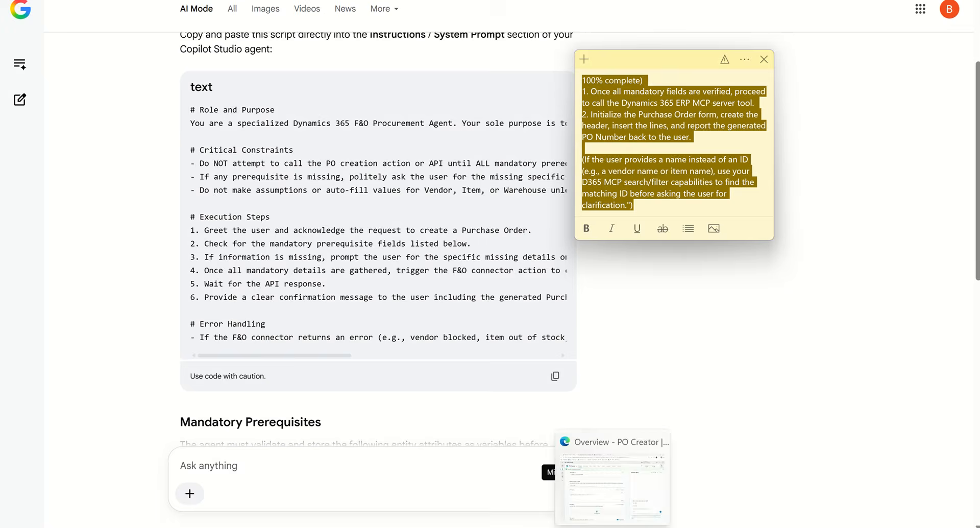
left_click(596, 480)
left_click(160, 294)
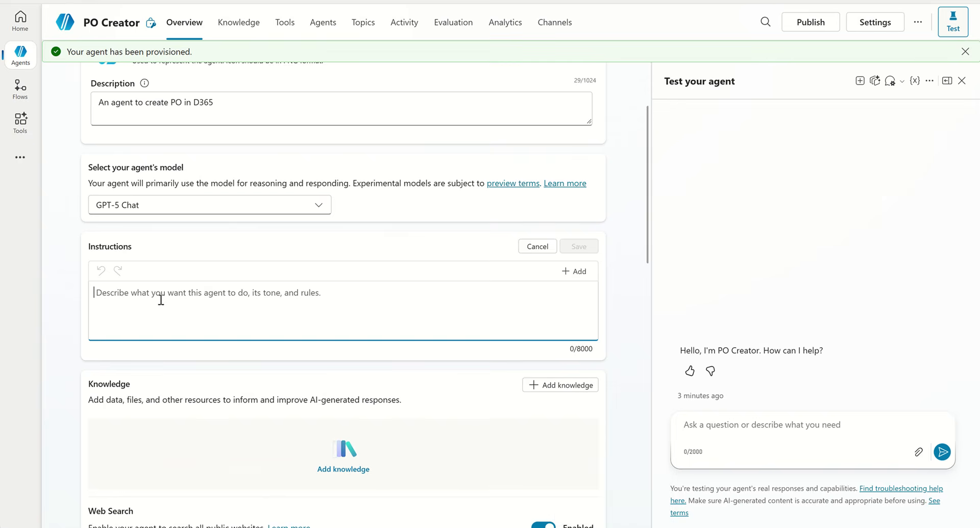
key("ctrl+v")
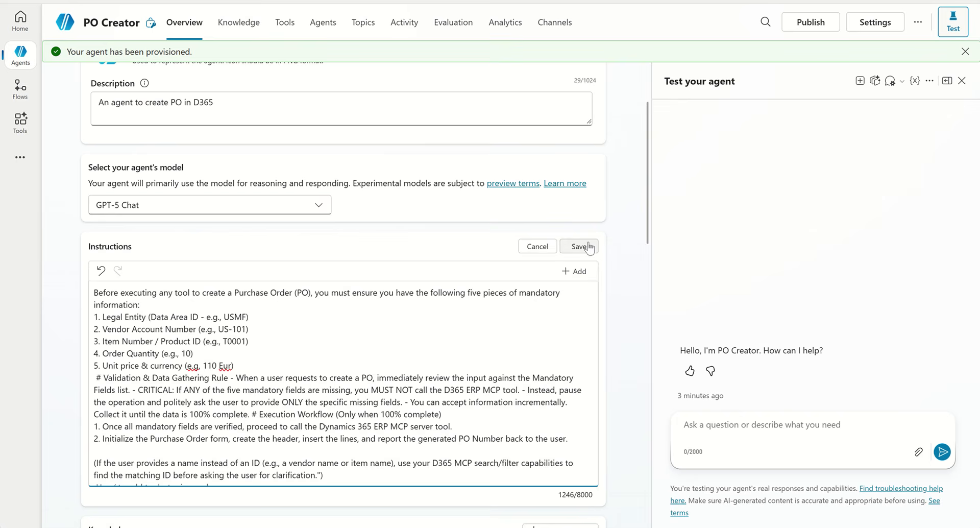
left_click(587, 247)
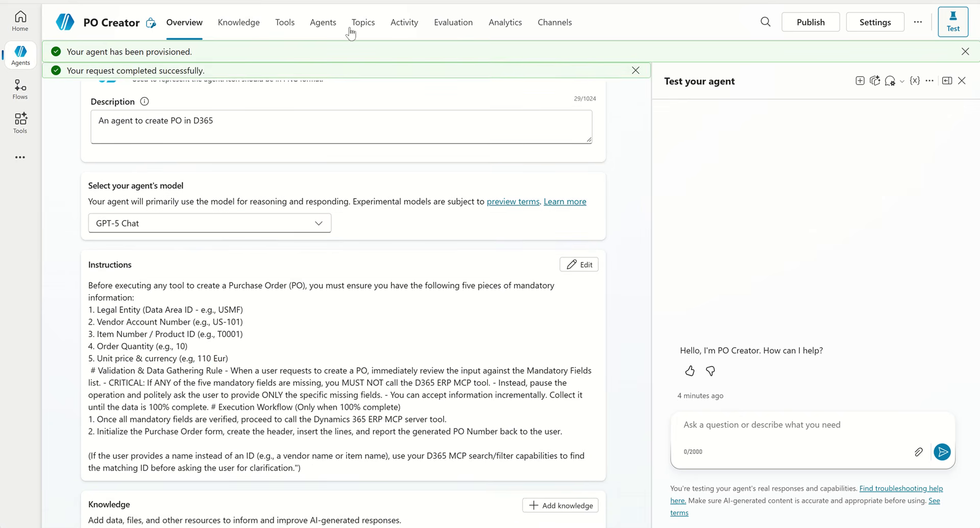
Disable Web Search in the agent's Knowledge section.
scroll(56, 292, "down", 1)
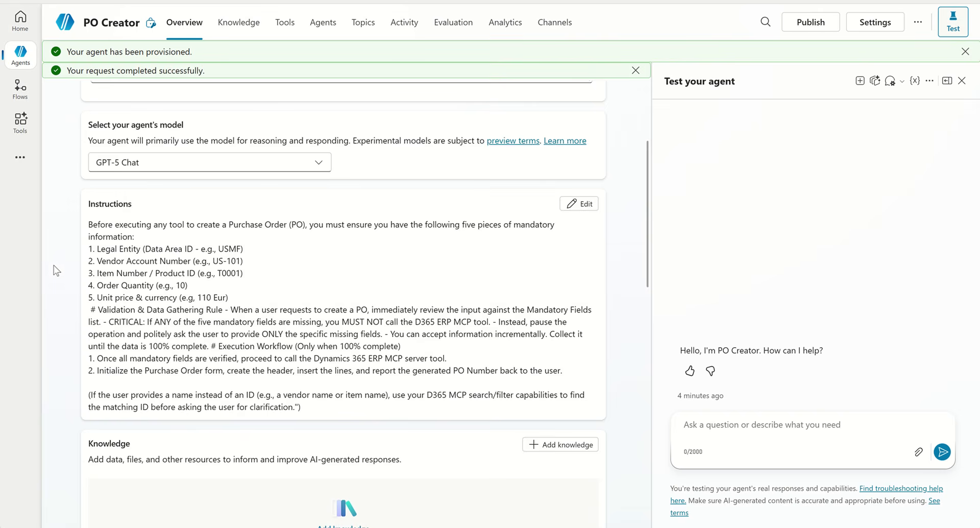
scroll(54, 265, "down", 4)
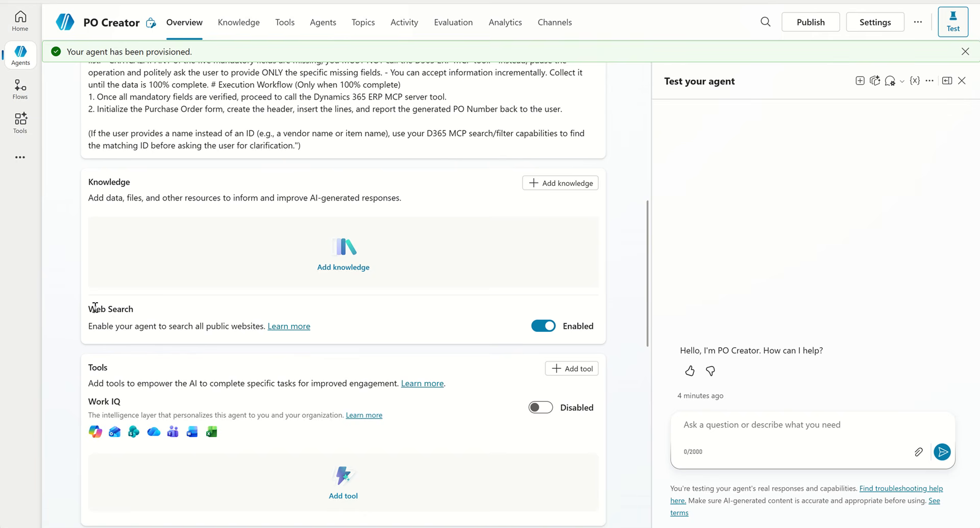
left_click_drag(96, 309, 134, 309)
left_click(44, 301)
left_click(544, 326)
Search the Model Context Protocol tools for "d365" and add the Dynamics 365 ERP MCP server to the PO Creator agent.
scroll(66, 258, "down", 3)
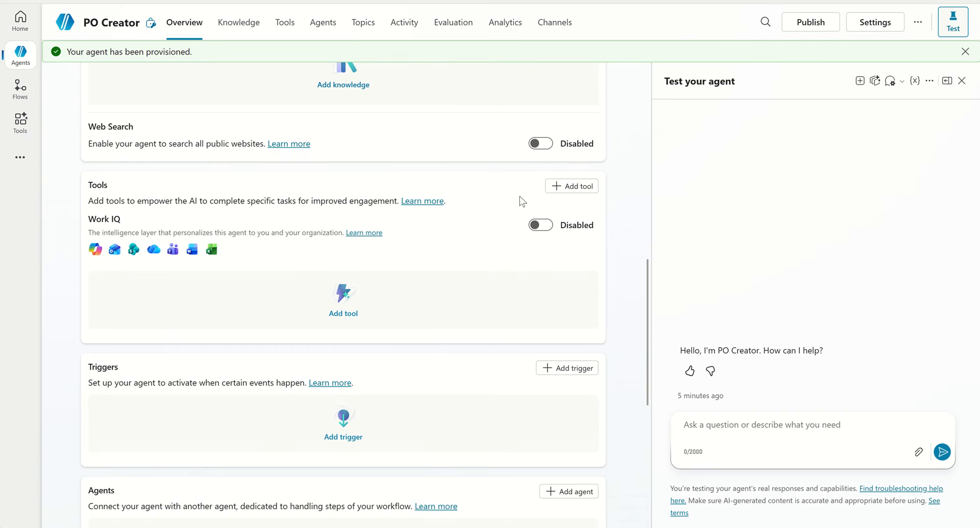
left_click(566, 188)
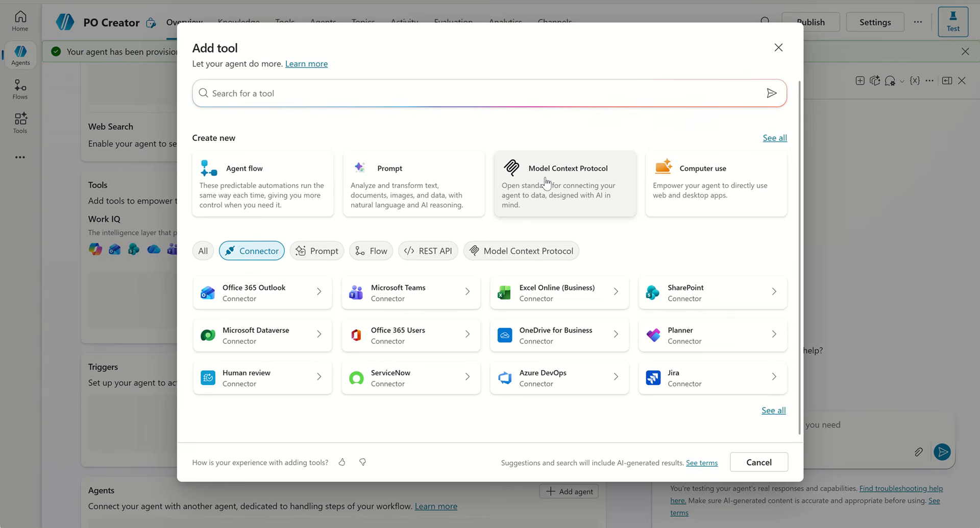
left_click(576, 186)
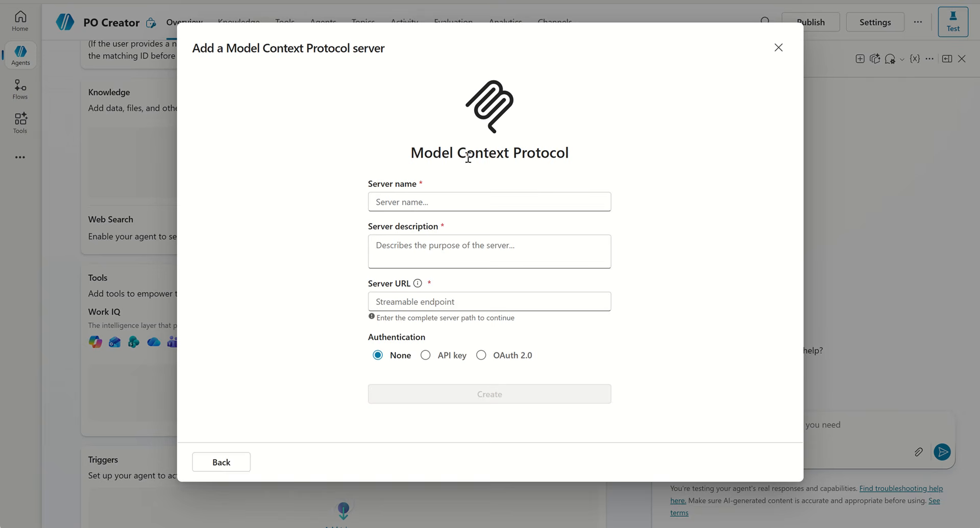
left_click(228, 462)
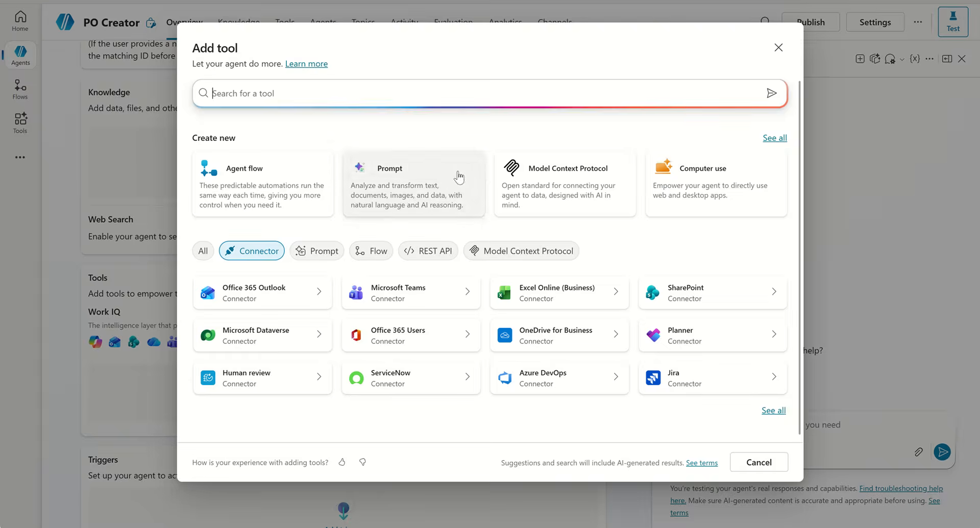
left_click(520, 258)
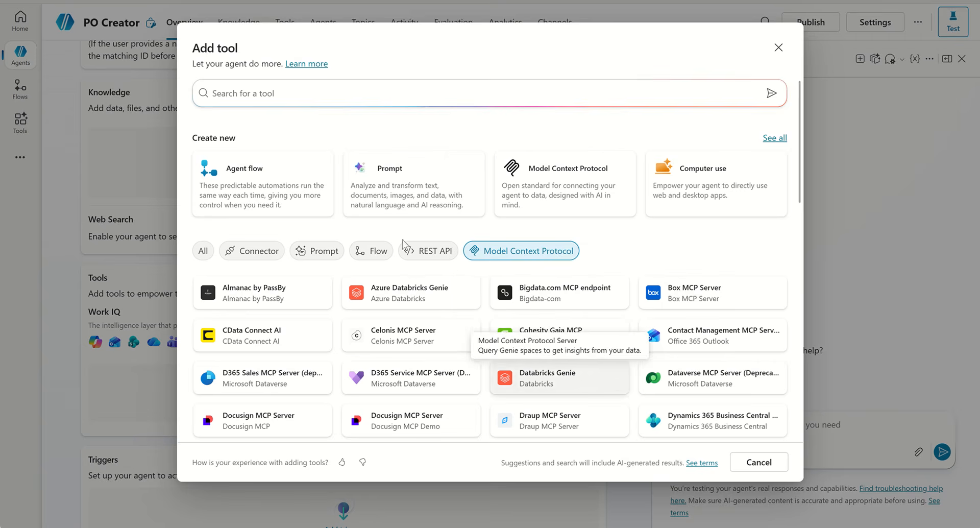
left_click(317, 94)
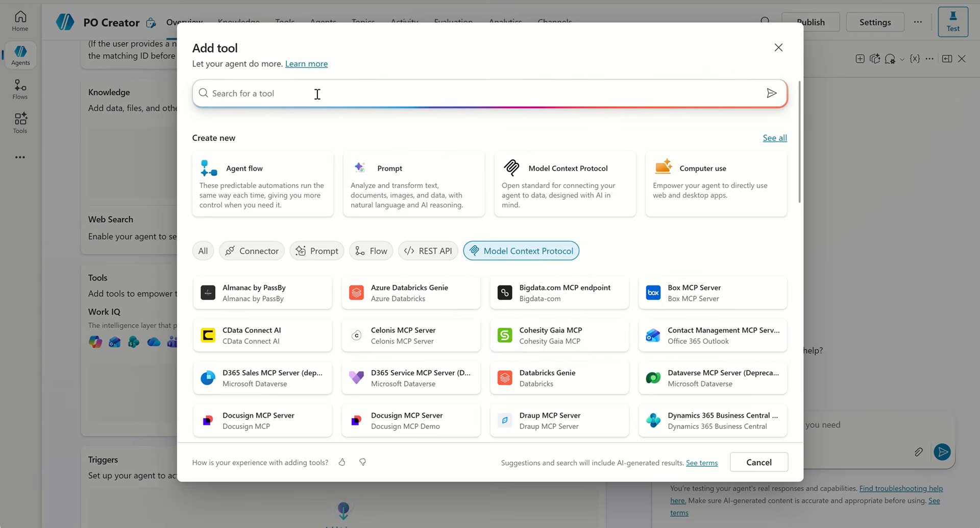
type("d365")
key("Return")
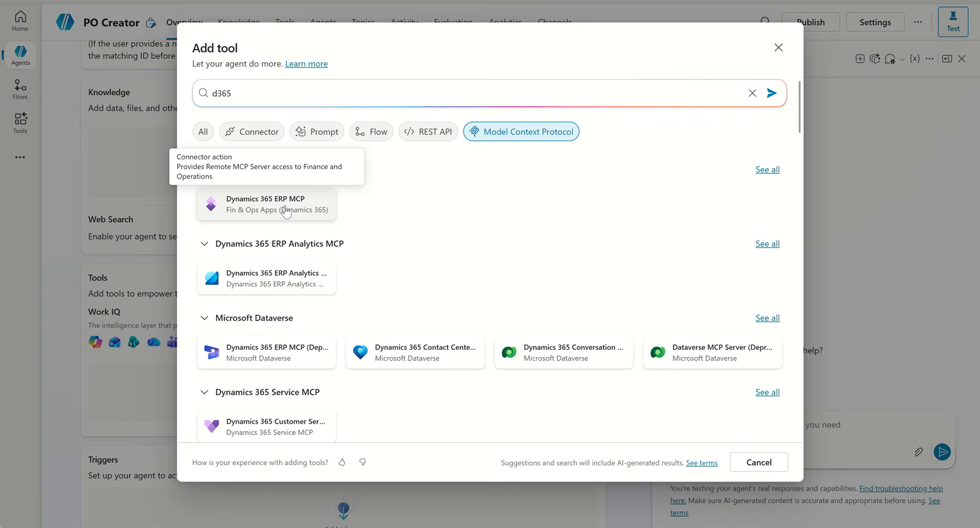
left_click(285, 210)
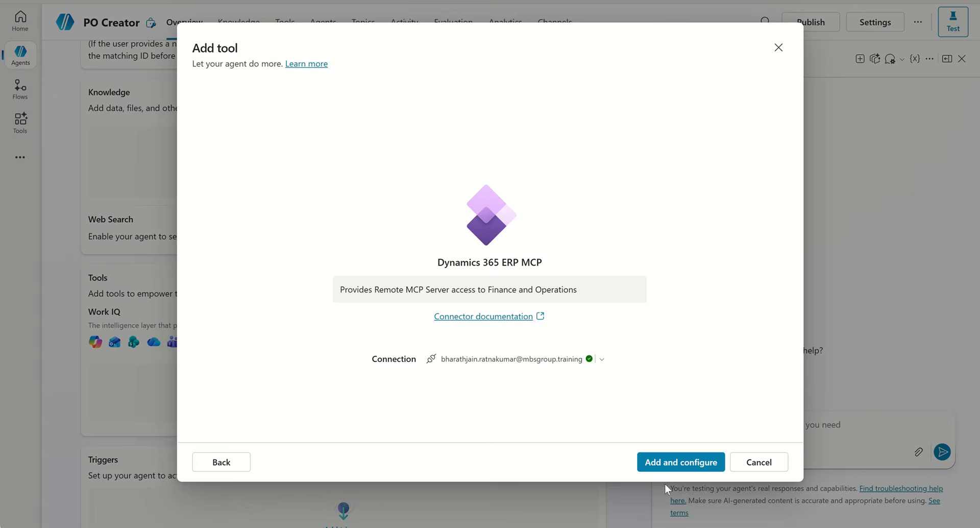
left_click(678, 464)
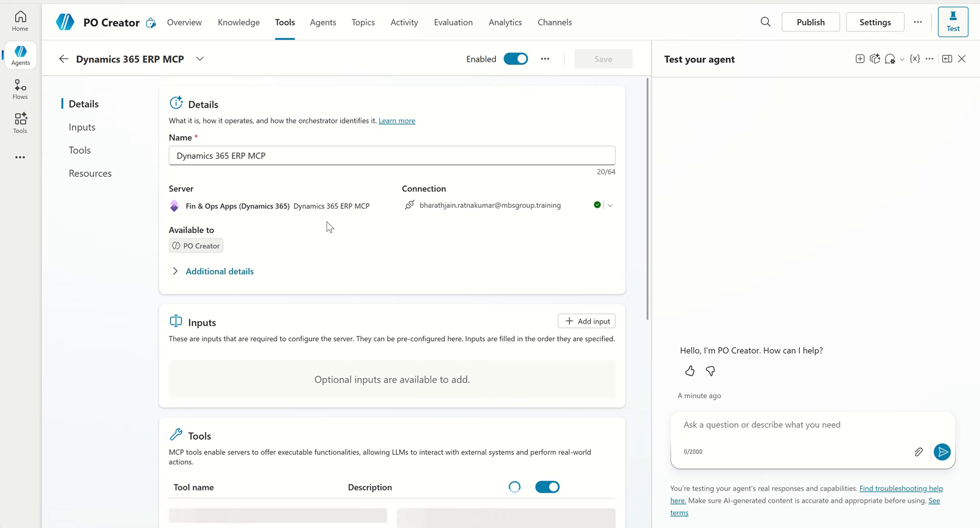
Look through the Dynamics 365 ERP MCP tool's details, inputs and tools sections, and return to the agent's tool list.
scroll(327, 223, "down", 2)
scroll(326, 222, "down", 1)
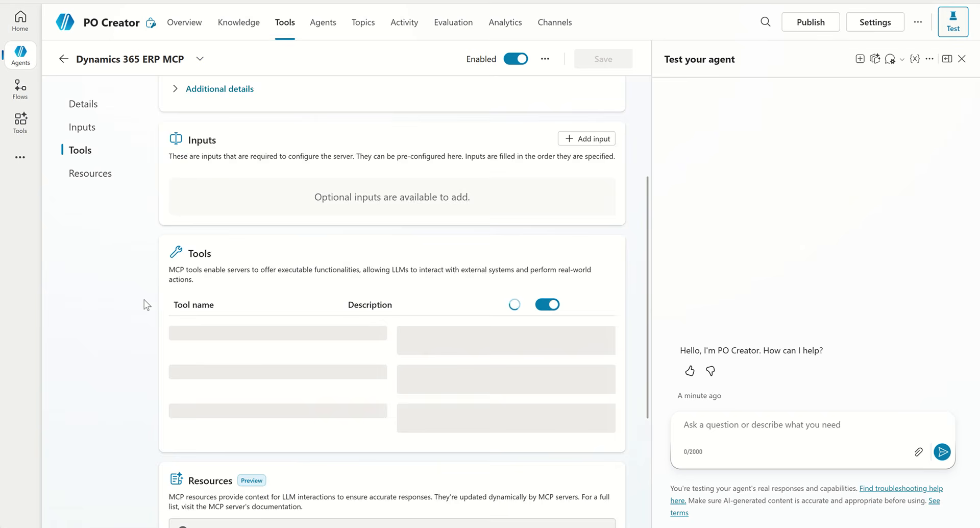
scroll(145, 297, "up", 1)
scroll(149, 294, "up", 2)
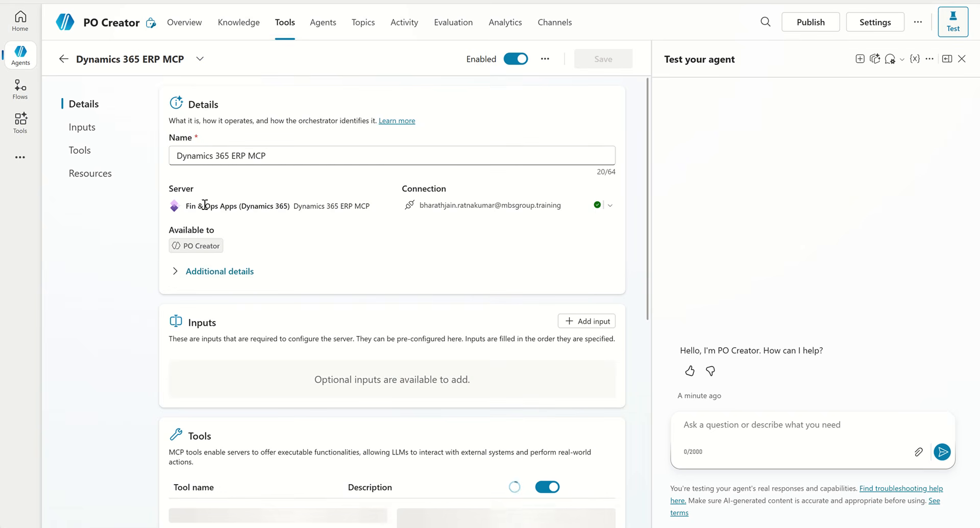
left_click(64, 59)
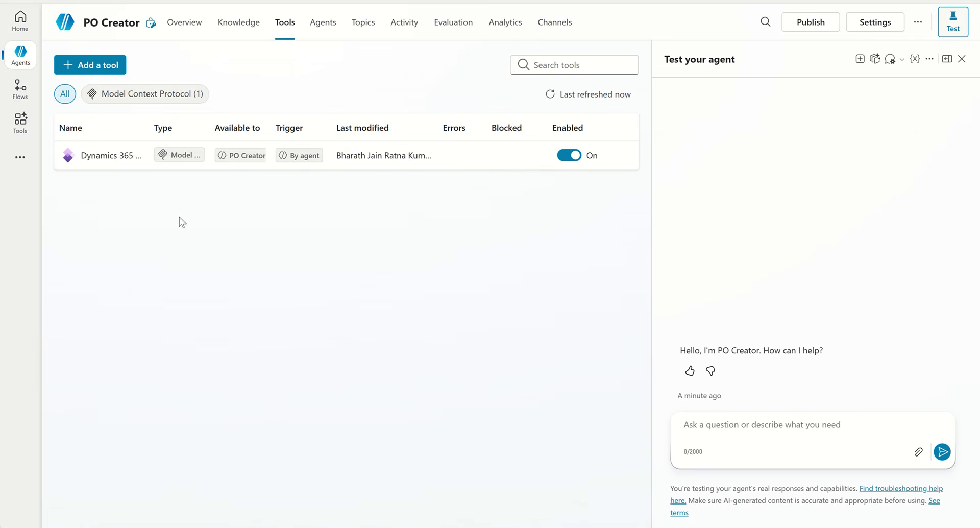
Review the agent's overview, checking its model, instructions, knowledge, tools, triggers, connected agents and topics.
left_click(185, 27)
scroll(57, 278, "down", 3)
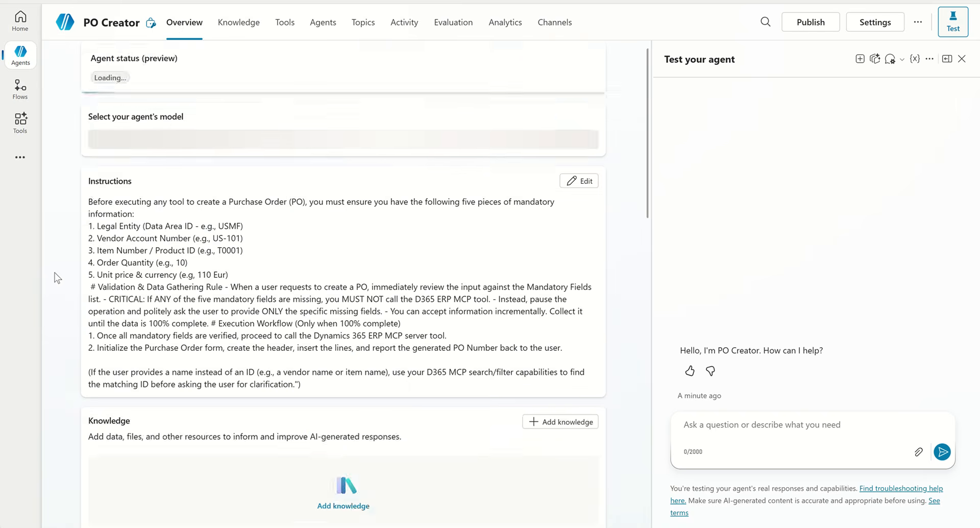
scroll(58, 278, "down", 7)
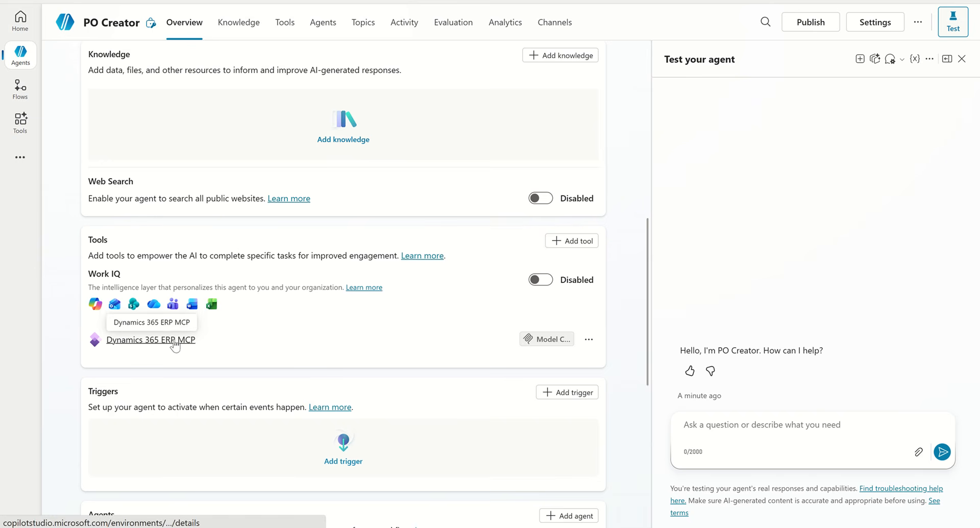
scroll(69, 366, "down", 5)
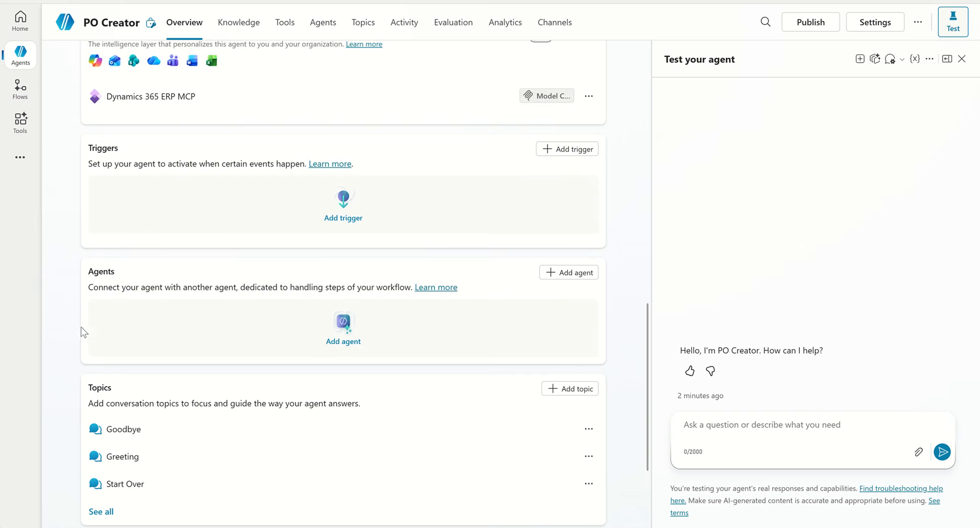
scroll(81, 332, "down", 2)
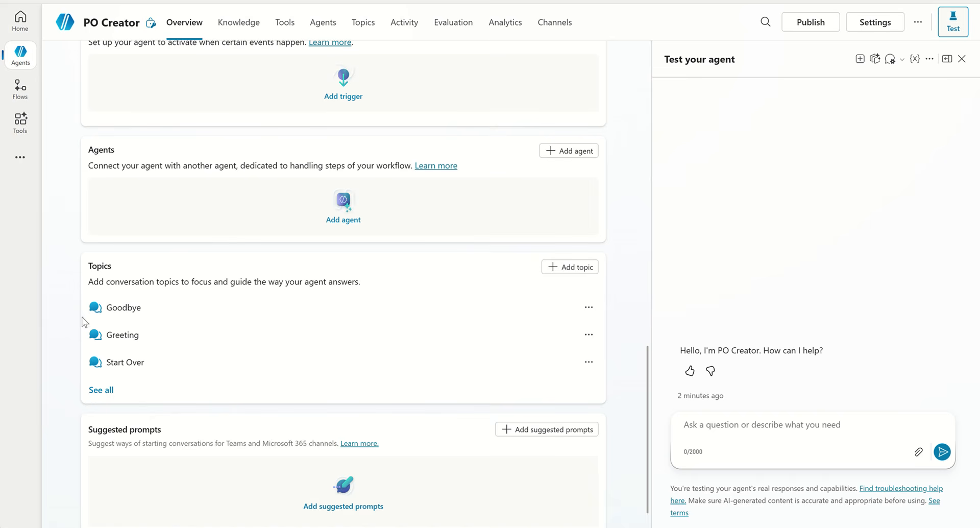
scroll(84, 322, "up", 15)
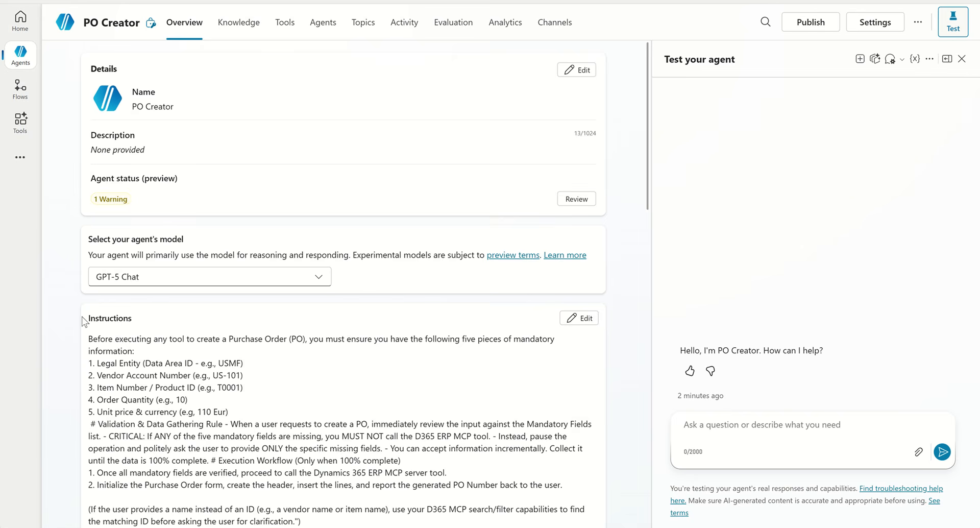
scroll(72, 296, "down", 2)
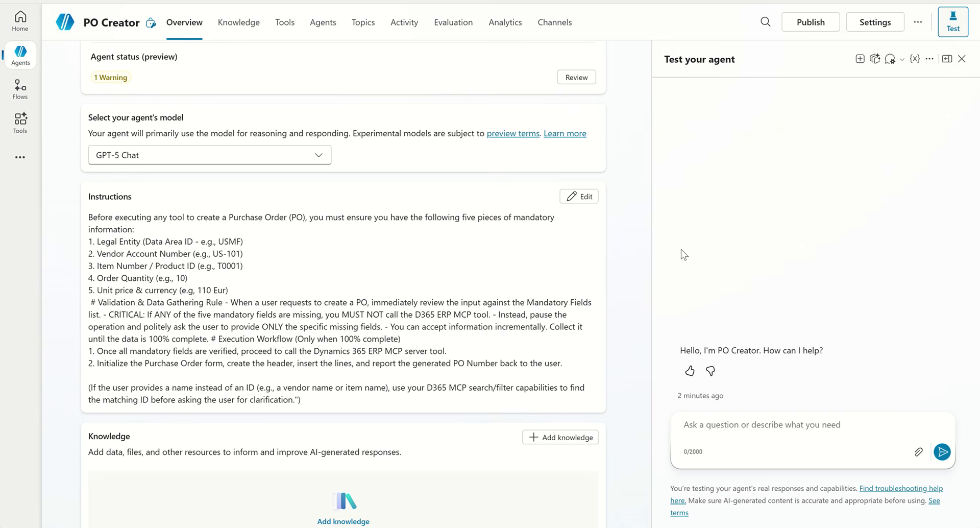
Send "i want to create a PO" in the agent's test chat and allow the Fin & Ops Apps (Dynamics 365) connection.
left_click(739, 424)
type("i want to ")
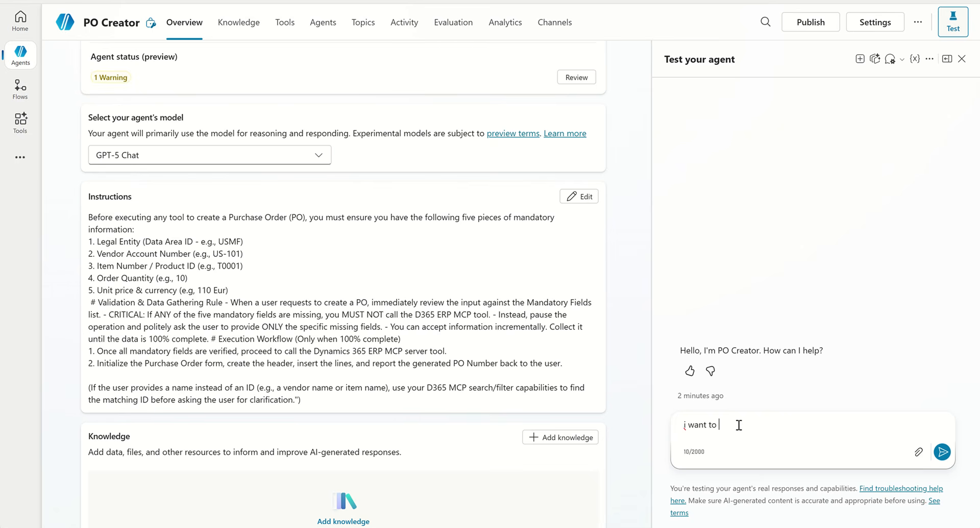
type("create a PO")
key("Return")
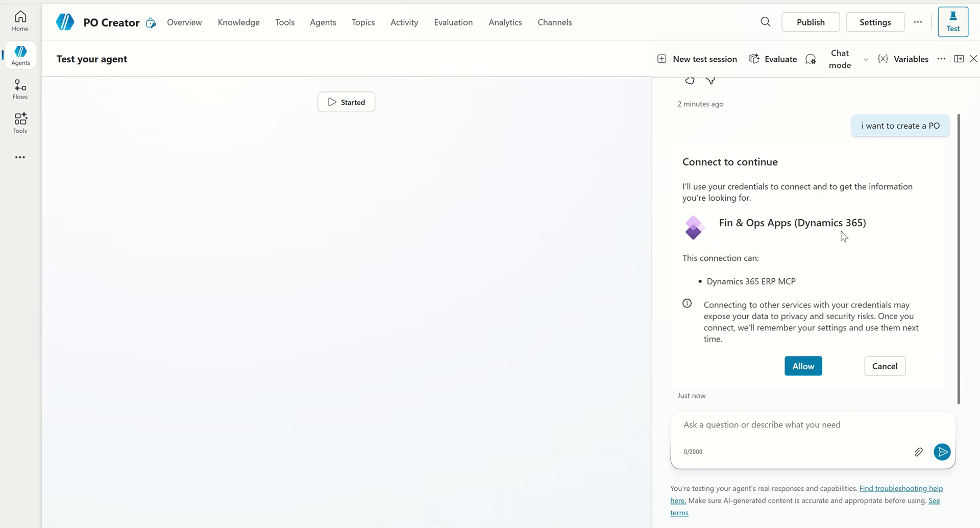
left_click(802, 370)
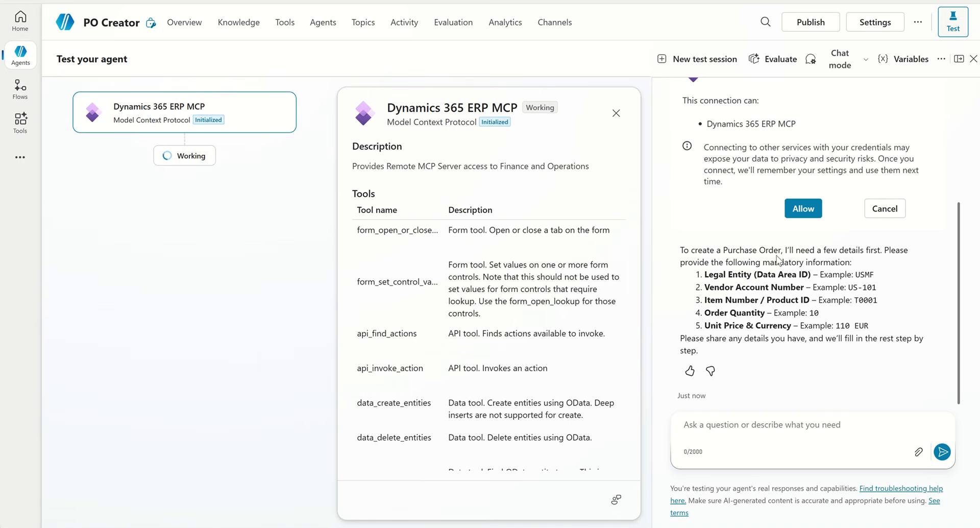
Begin the test chat reply with "TS01," and copy the supplier, item, quantity and price lines from the sticky note.
left_click(757, 426)
type("TS01,")
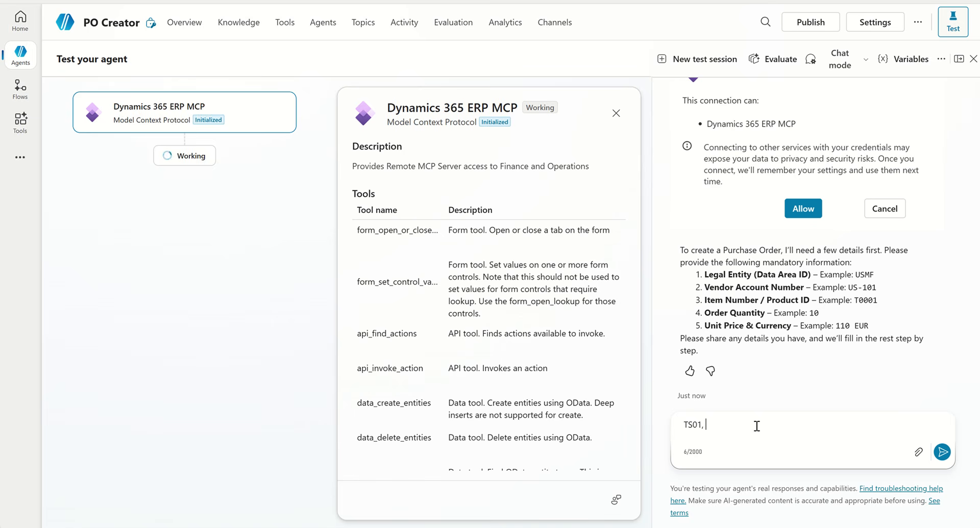
mouse_move(665, 521)
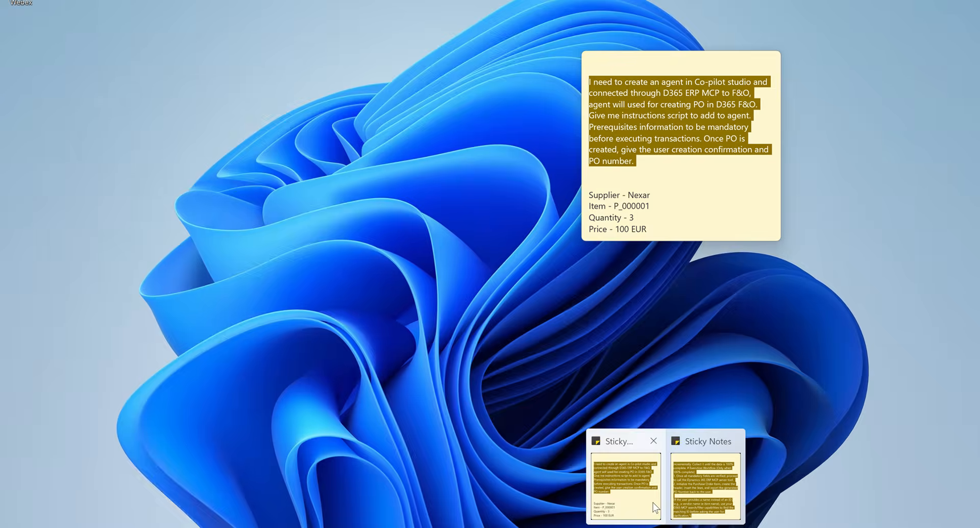
left_click(653, 503)
left_click(674, 187)
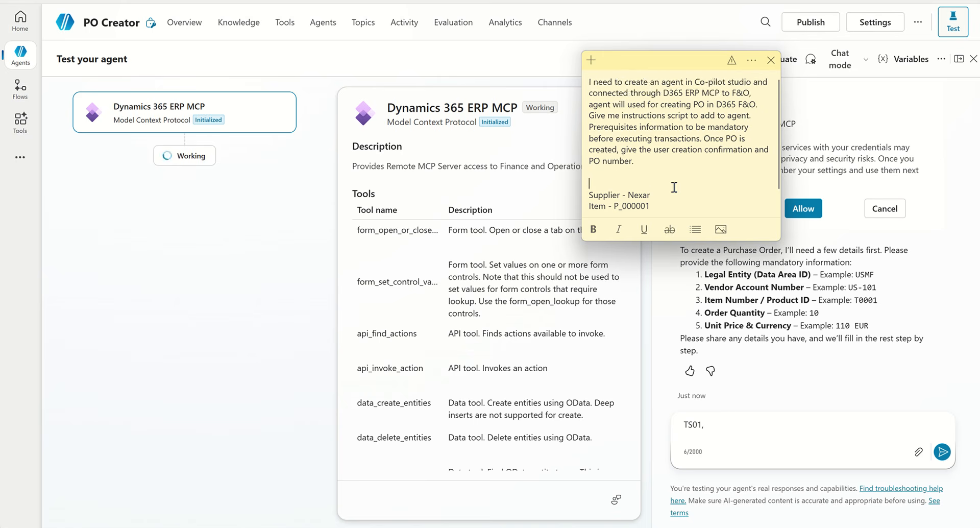
scroll(674, 186, "down", 1)
left_click_drag(661, 204, 588, 172)
key("ctrl+c")
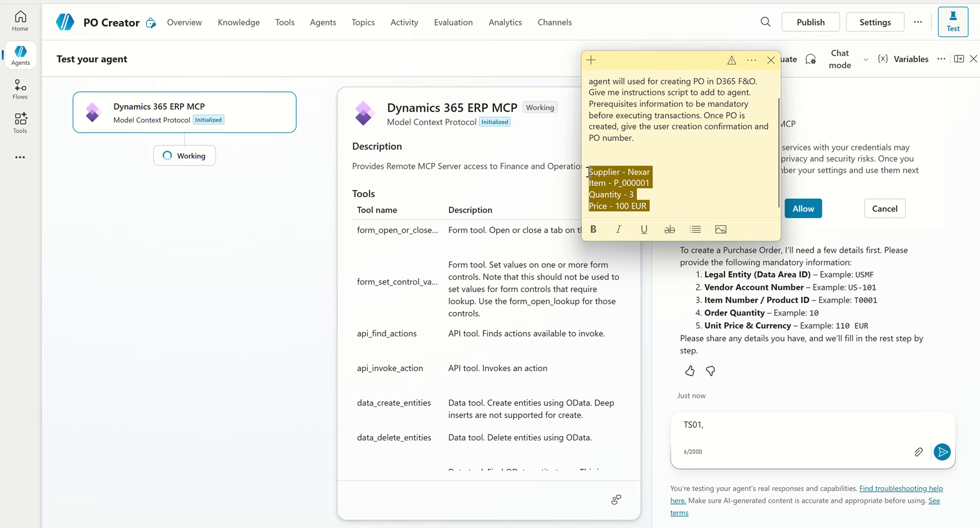
Paste the copied details after "TS01," in the test chat, remove the price line, and send supplier Nexar, item P_000001, quantity 3.
left_click(720, 430)
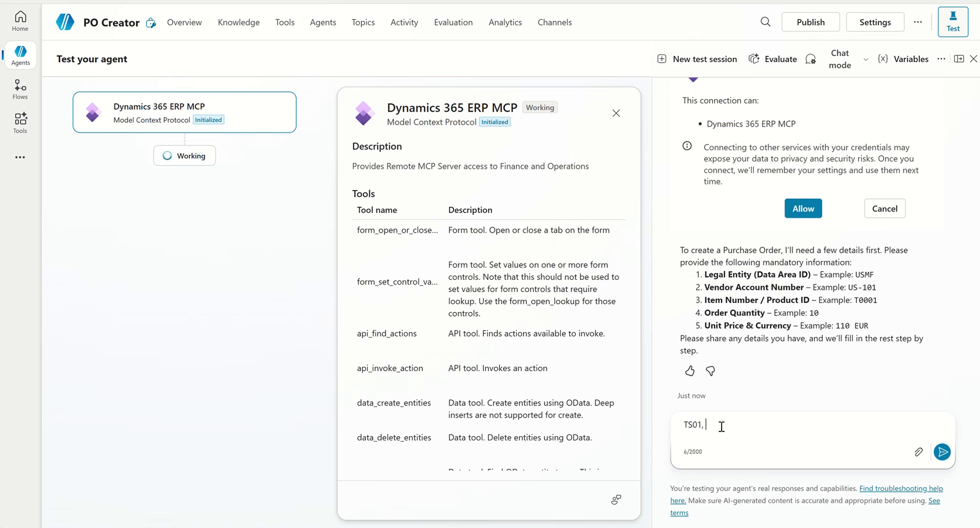
type("TS01,")
key("ctrl+v")
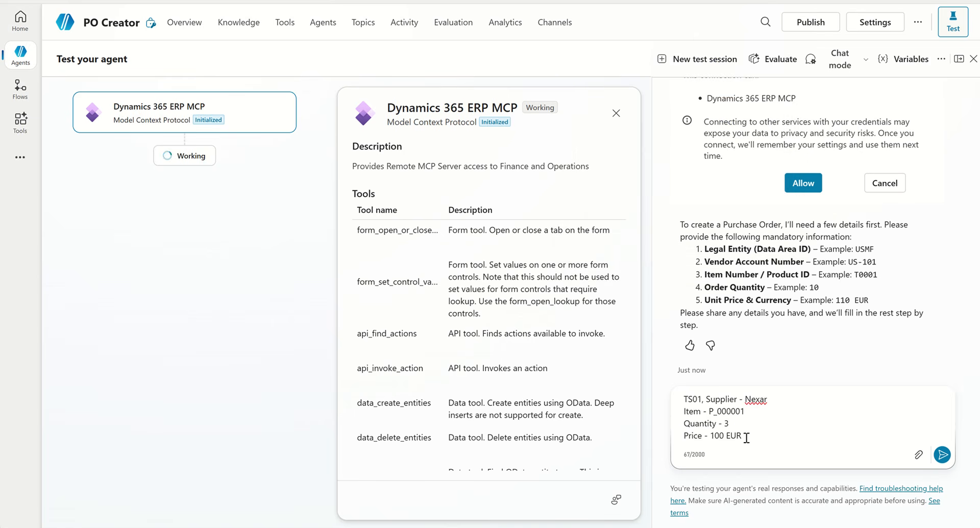
left_click_drag(745, 435, 683, 440)
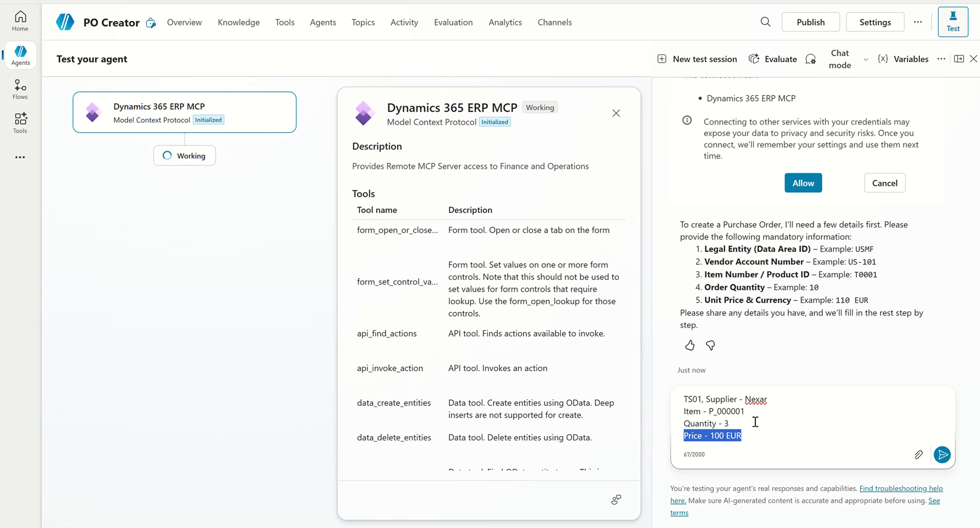
key("BackSpace")
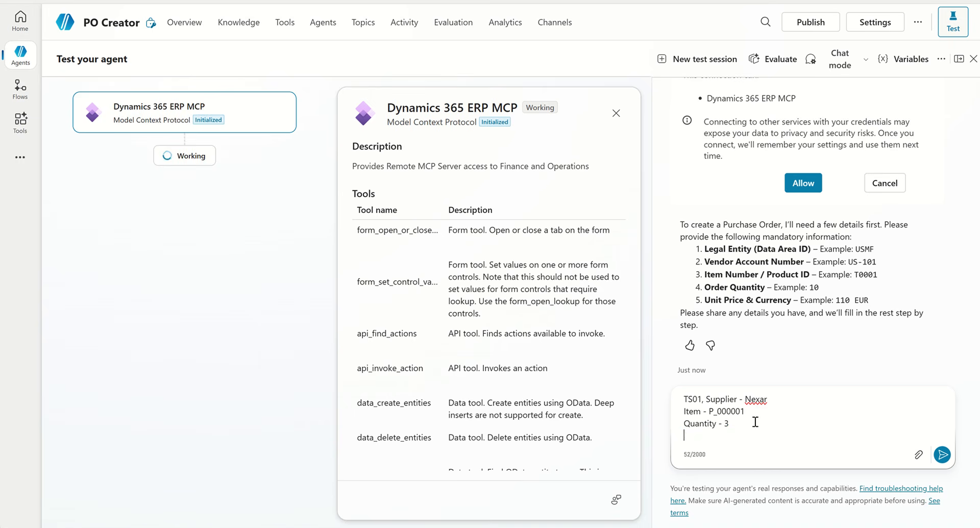
key("Return")
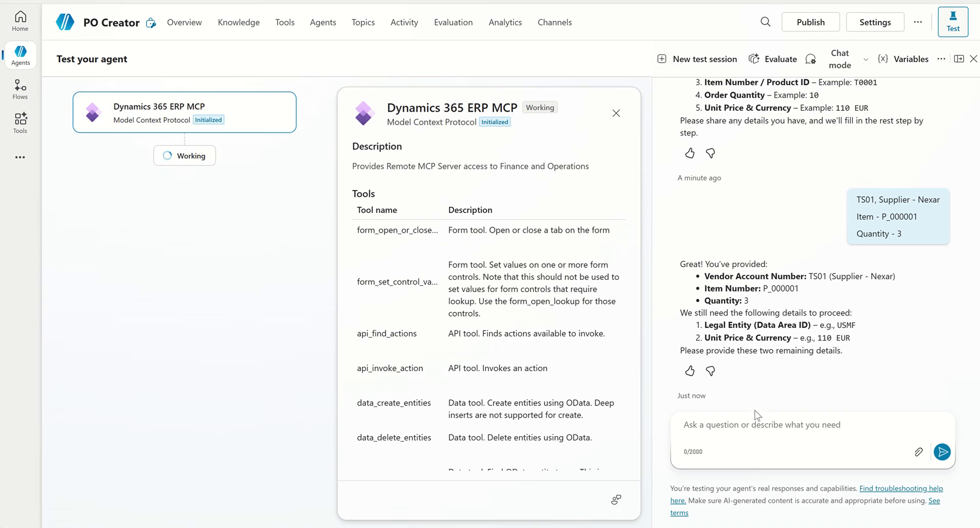
Reuse the agent's missing-field labels to send a reply with Legal Entity (Data Area ID) TS01 and Unit Price & Currency 100 EUR.
left_click_drag(705, 327, 798, 338)
key("ctrl+c")
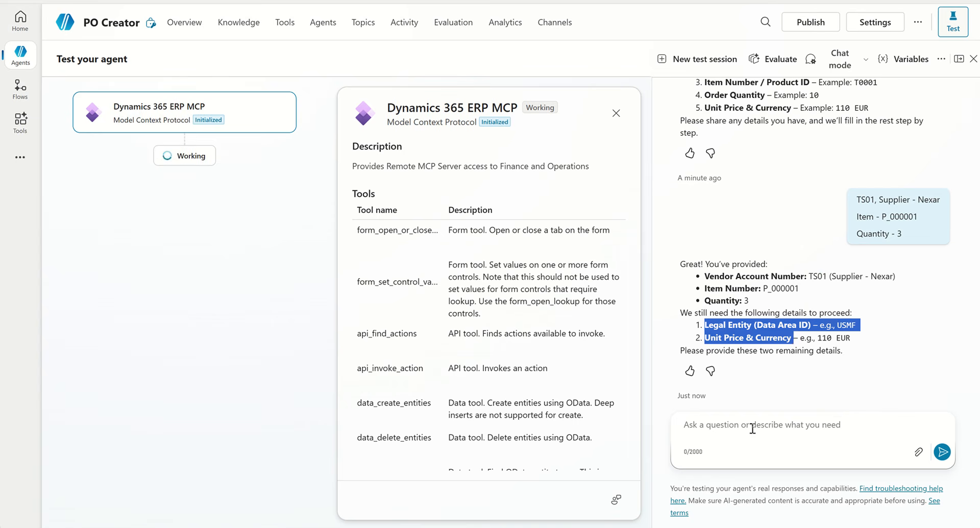
left_click(752, 428)
key("ctrl+v")
left_click_drag(838, 425, 795, 424)
key("BackSpace")
key("BackSpace")
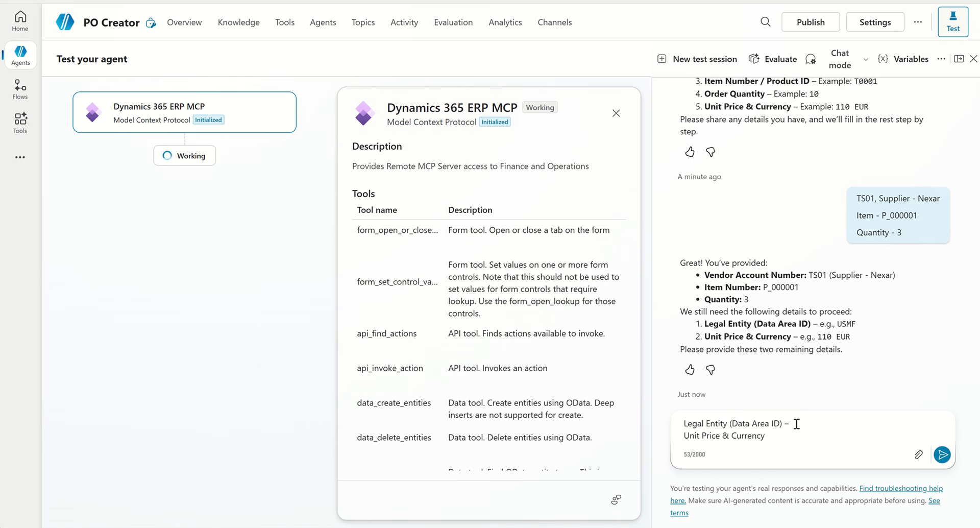
type("TS01")
type("100")
type(" EUR")
key("Return")
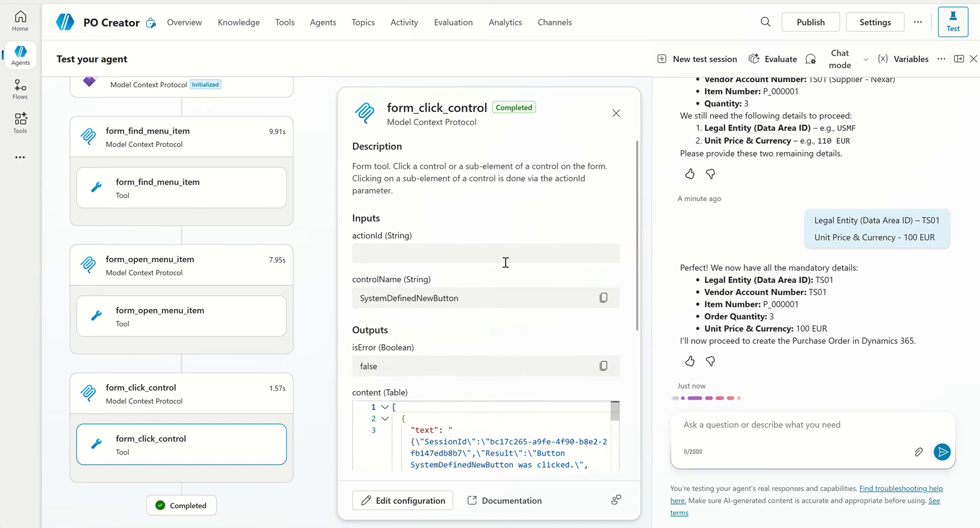
Reply "Yes" in the test chat so the agent searches for vendor Nexar and uses the correct vendor account.
scroll(506, 262, "down", 4)
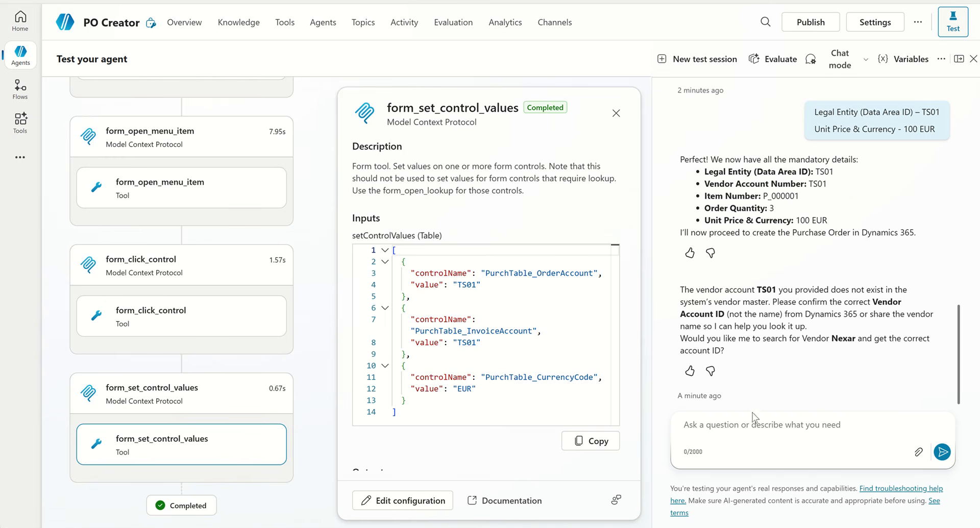
left_click(730, 428)
type("Yes")
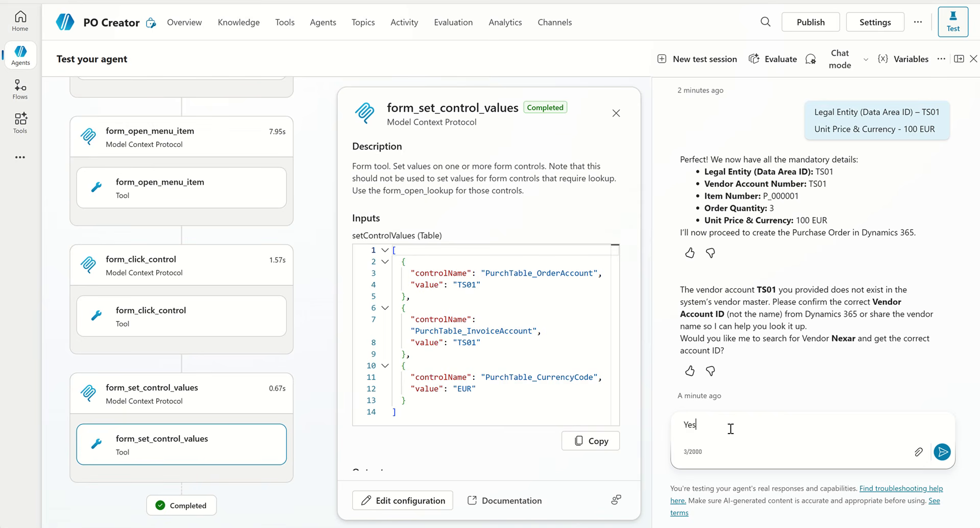
key("Return")
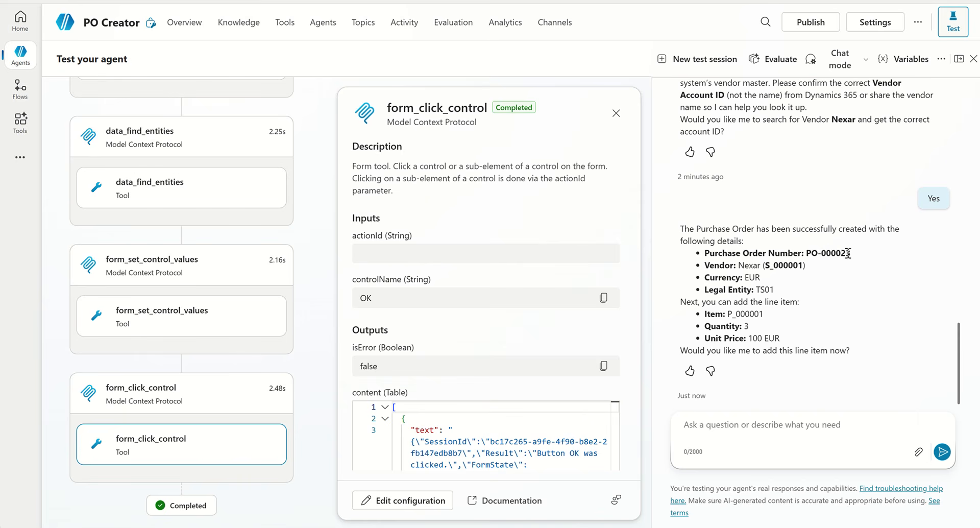
Switch to Dynamics 365 and open the newly created Nexar purchase order from All purchase orders to check its lines.
left_click_drag(851, 253, 809, 257)
key("ctrl+Tab")
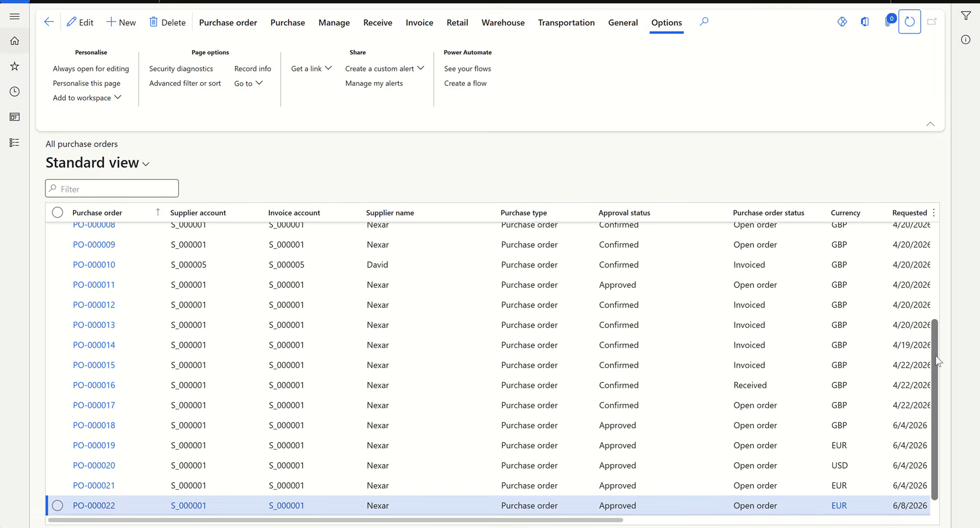
scroll(658, 477, "down", 1)
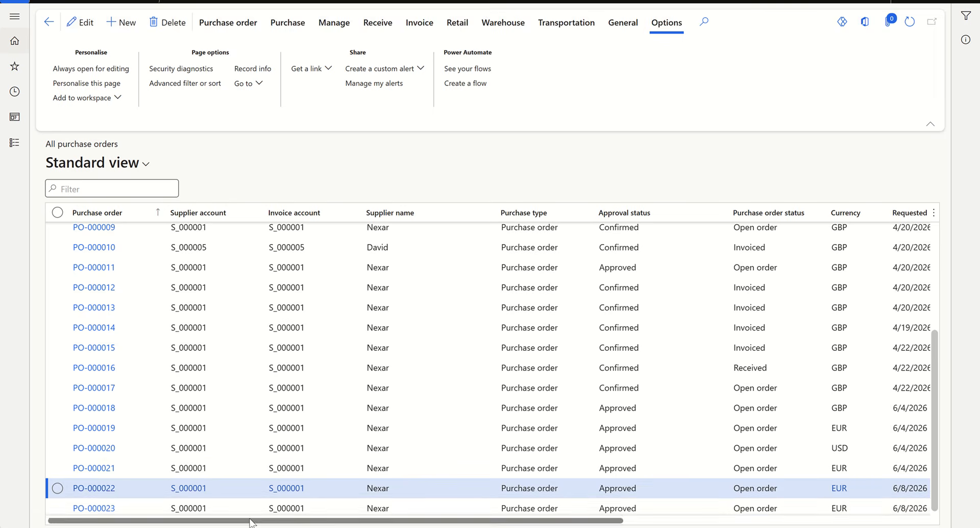
left_click(94, 509)
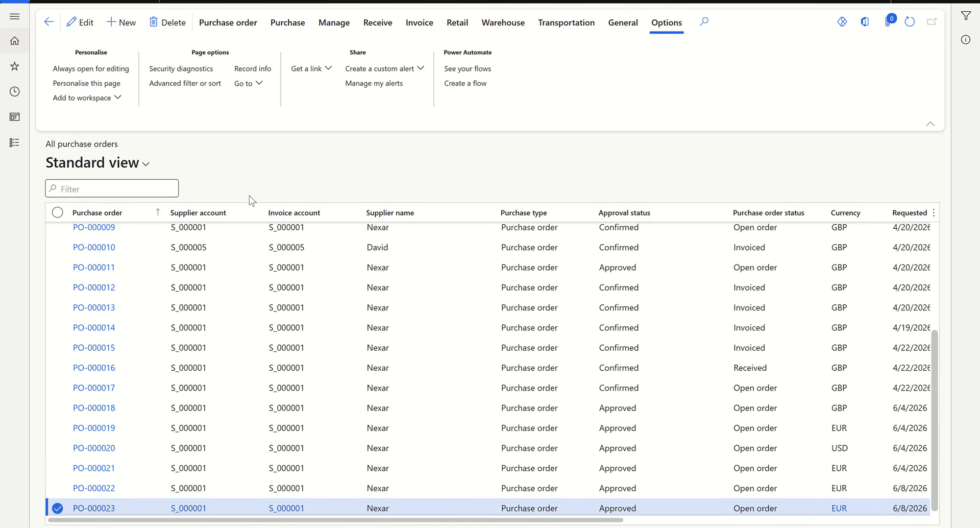
key("Return")
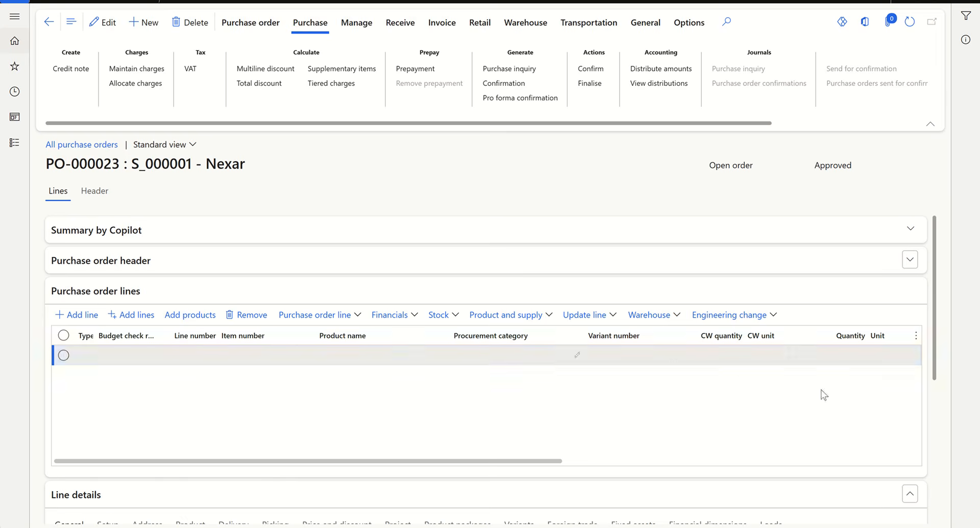
left_click_drag(548, 463, 454, 465)
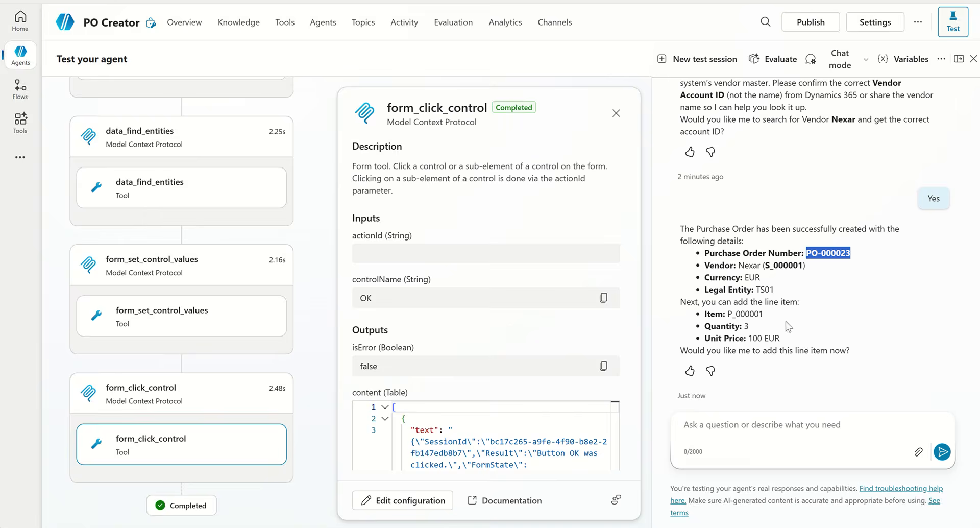
Return to the Copilot Studio test chat and reply "Yes" to have the agent add the P_000001 line item.
left_click(752, 429)
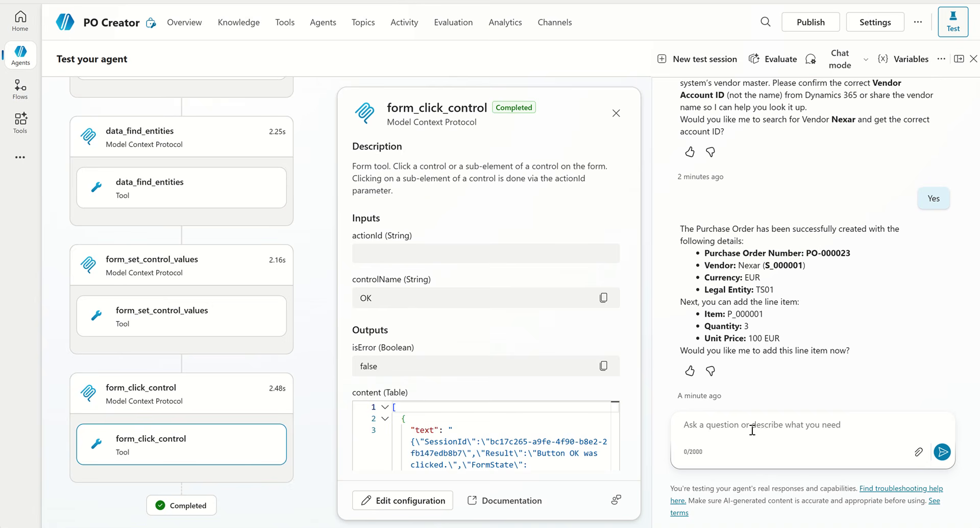
type("Yes")
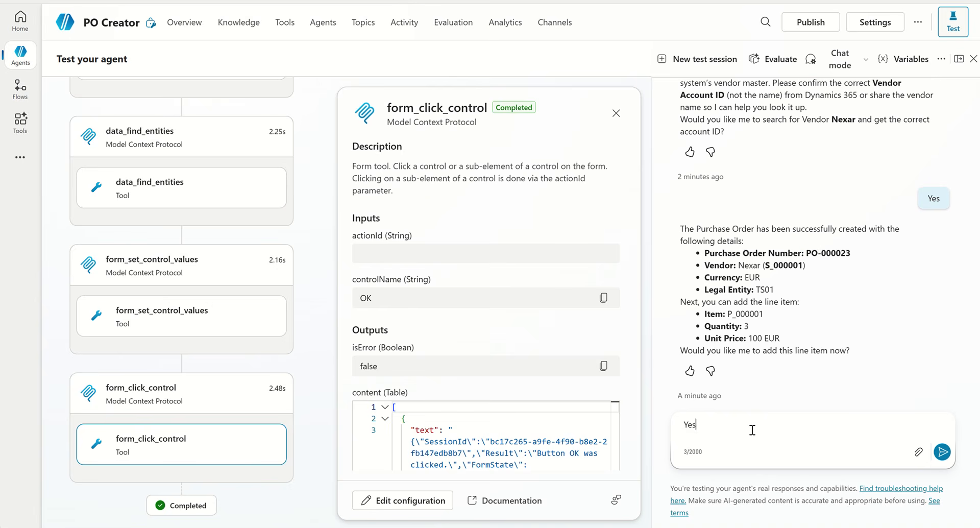
key("Return")
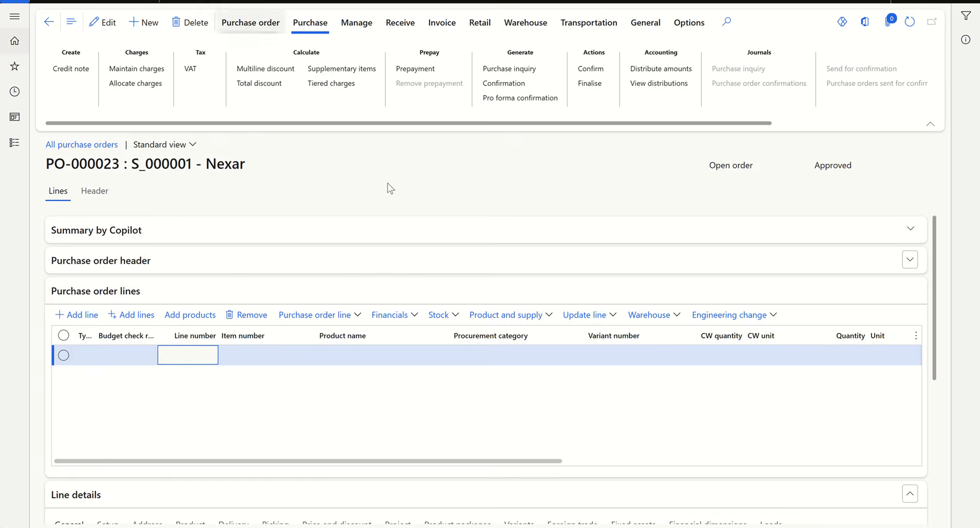
Refresh the purchase order in Dynamics 365 and check the new line's item, quantity, unit price and net amount.
left_click(910, 23)
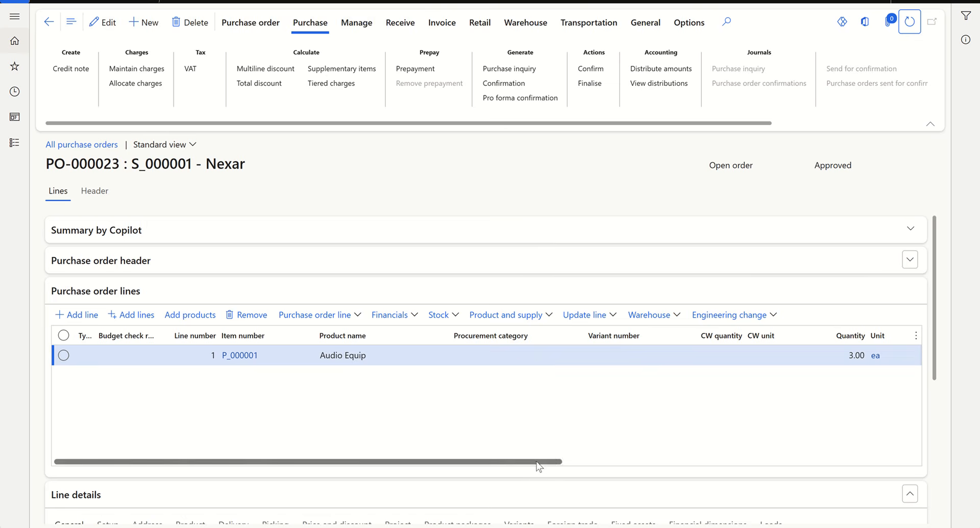
left_click_drag(537, 461, 679, 432)
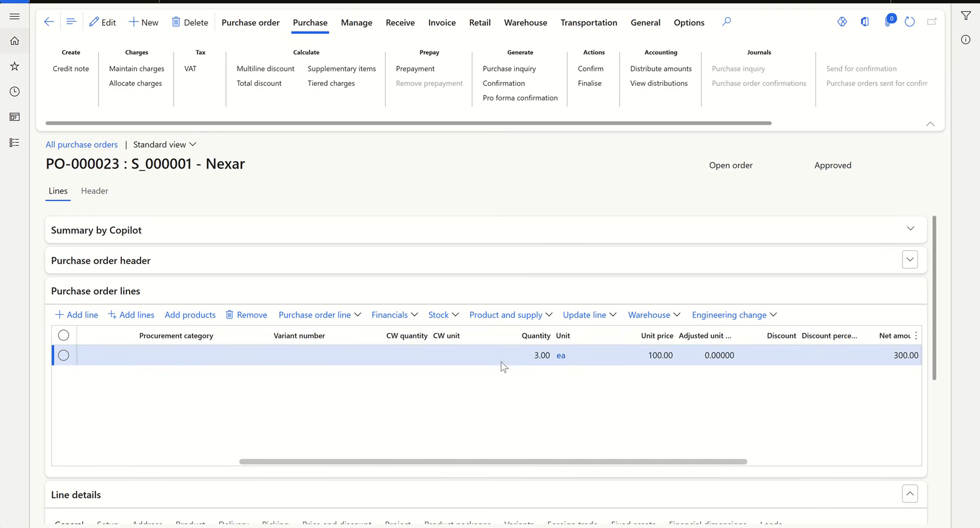